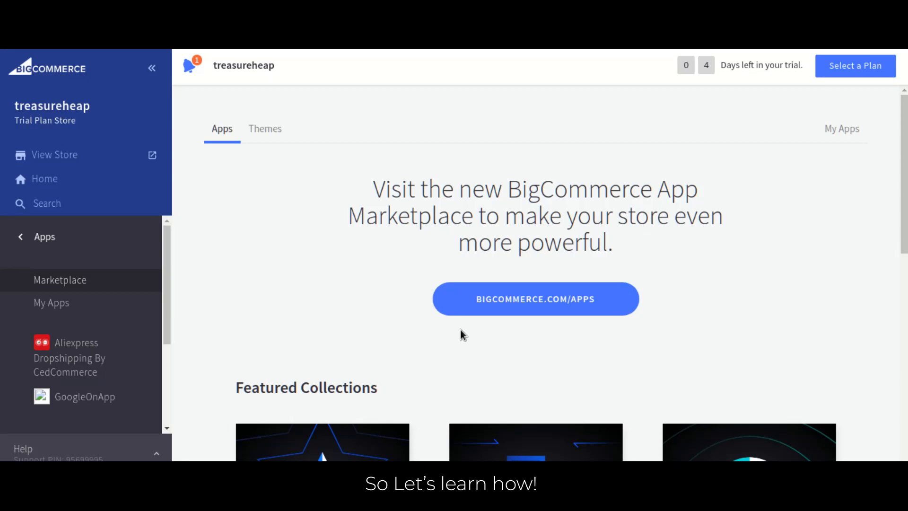
# Search the BigCommerce app marketplace for "hubspot" and open the HubSpot CRM Connector By CedCommerce listing.
pyautogui.click(515, 303)
pyautogui.click(415, 225)
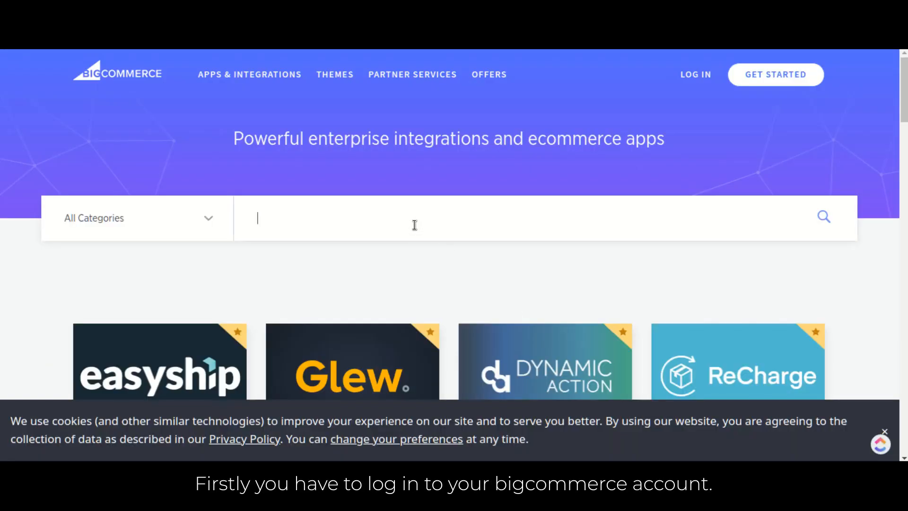
pyautogui.write('hubspot')
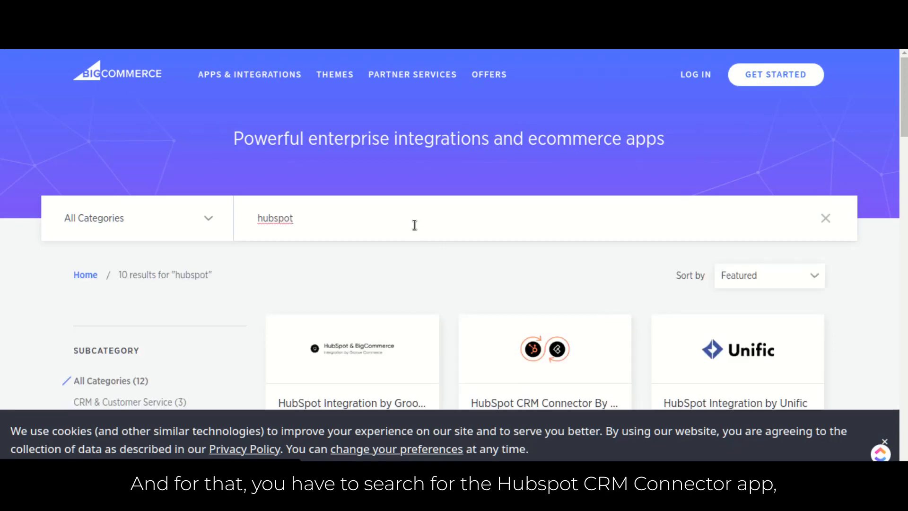
pyautogui.scroll(-2, 415, 225)
pyautogui.click(555, 280)
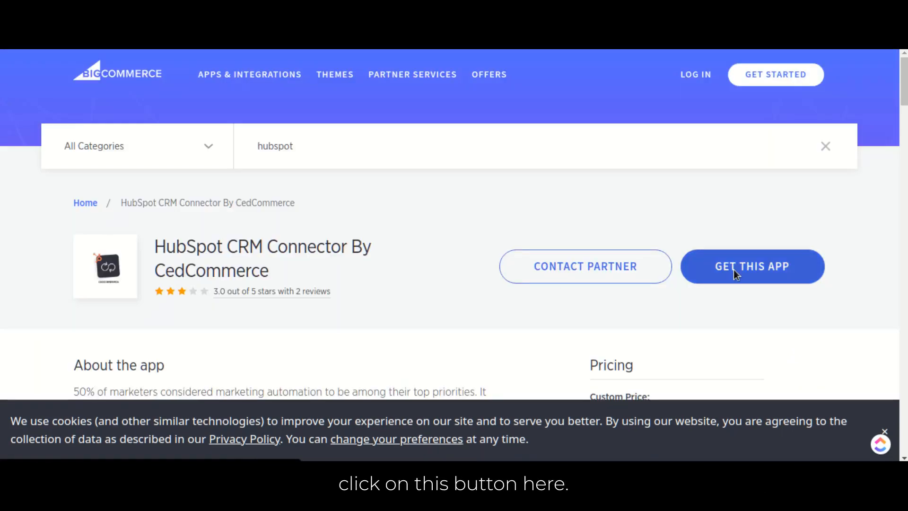
# Get the HubSpot CRM Connector app and log in to the BigCommerce store with the account e-mail and password.
pyautogui.click(734, 272)
pyautogui.click(417, 300)
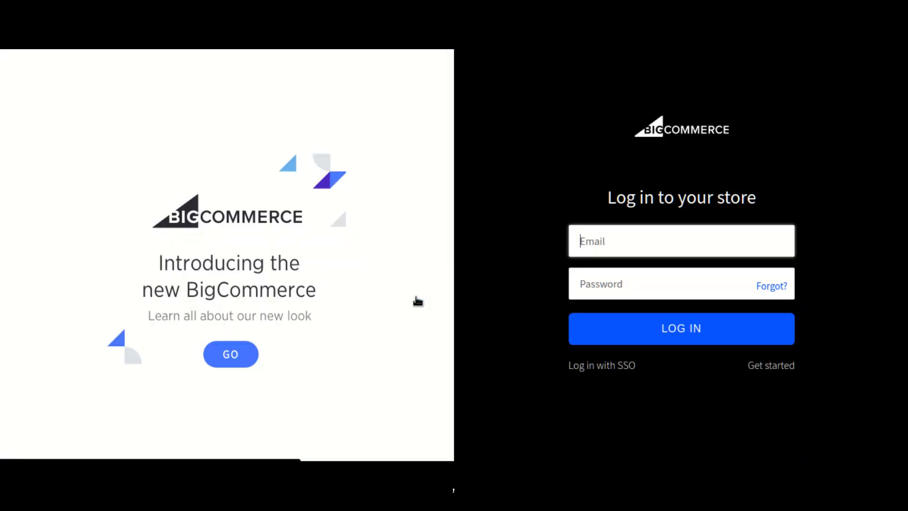
pyautogui.click(740, 254)
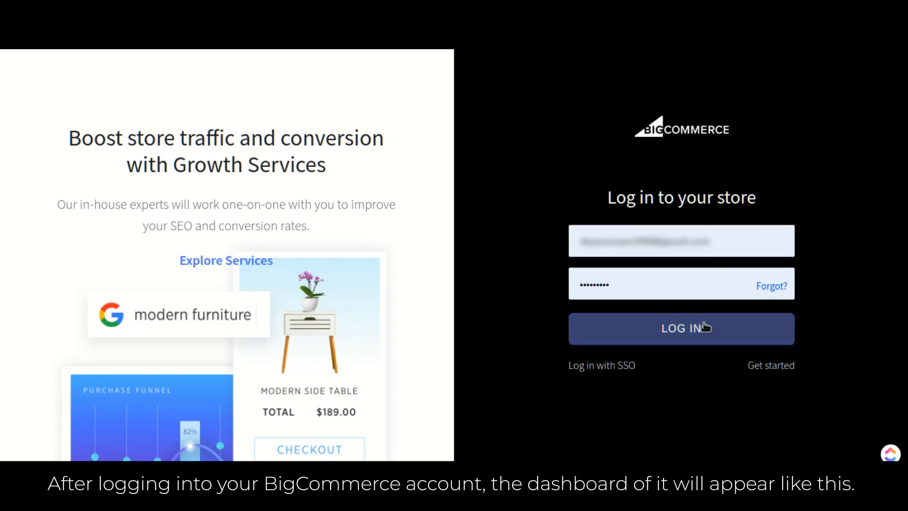
pyautogui.click(701, 326)
pyautogui.click(525, 420)
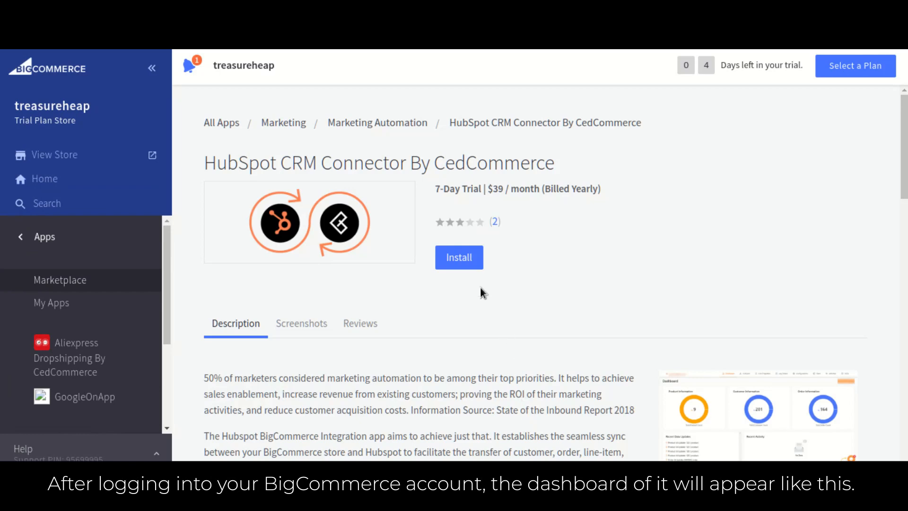
# Install HubSpot CRM Connector By CedCommerce and confirm its requested access to the store.
pyautogui.click(462, 262)
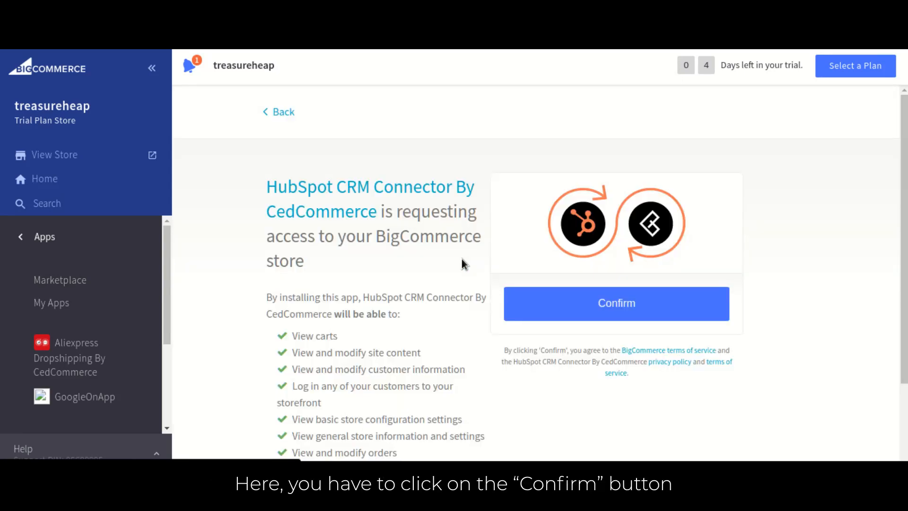
pyautogui.click(675, 305)
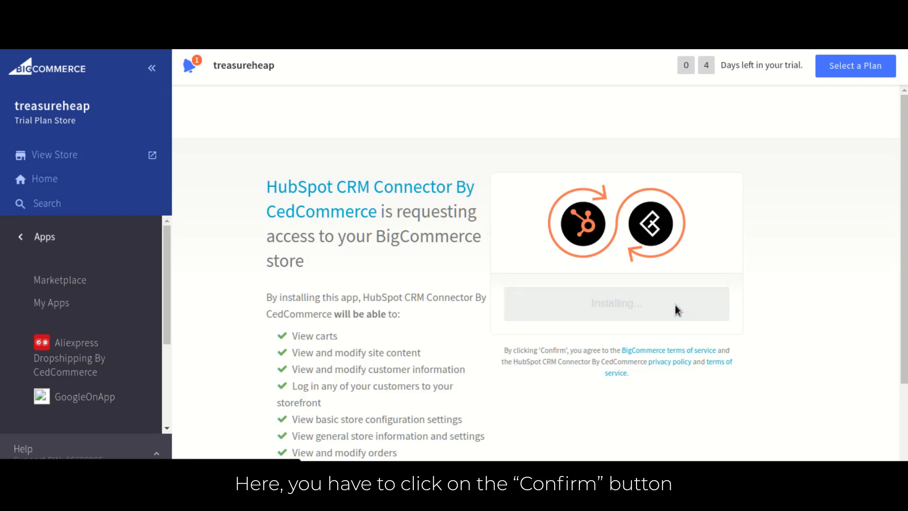
pyautogui.scroll(-2, 675, 305)
pyautogui.scroll(-1, 675, 305)
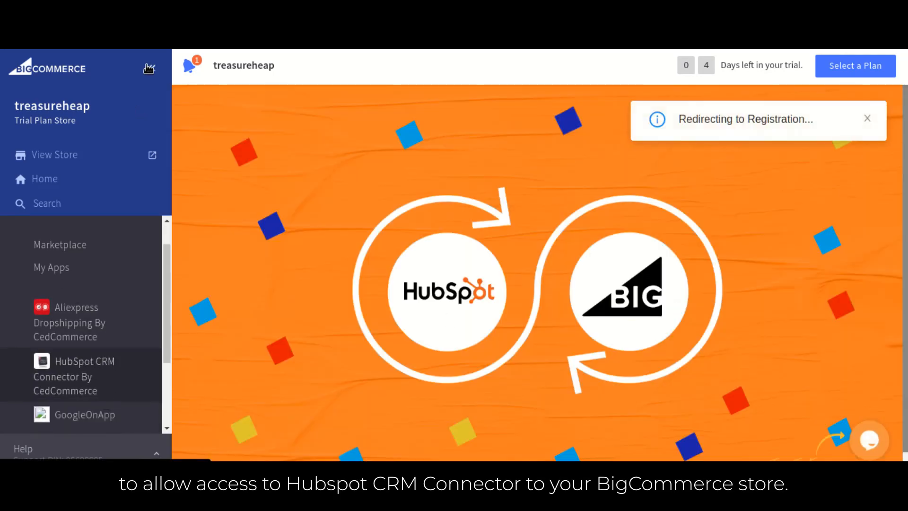
# Collapse the store's side navigation and set the country in the setup's user details to India.
pyautogui.click(150, 70)
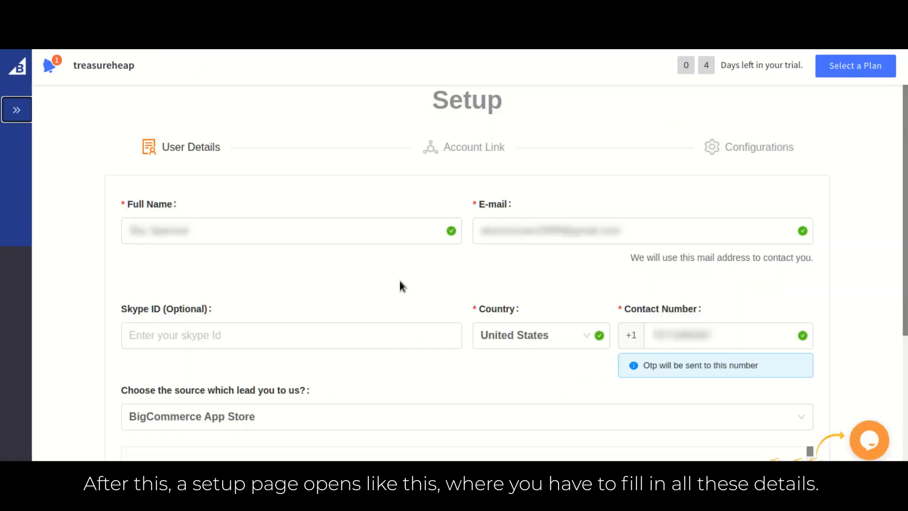
pyautogui.click(544, 337)
pyautogui.write('ind')
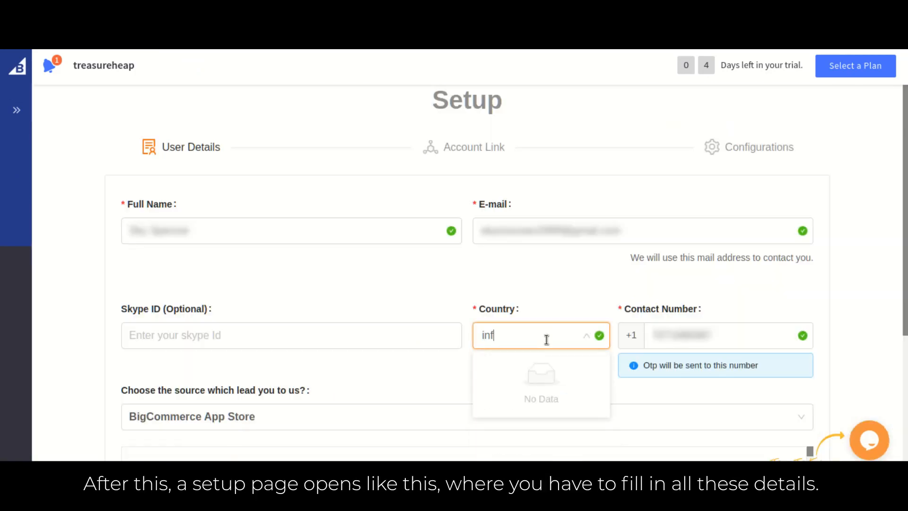
pyautogui.press('Down')
pyautogui.press('Return')
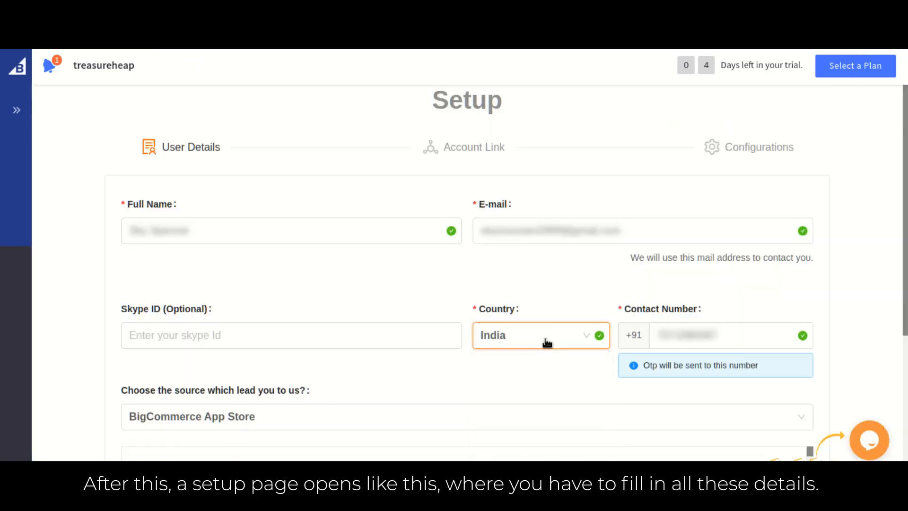
pyautogui.click(881, 290)
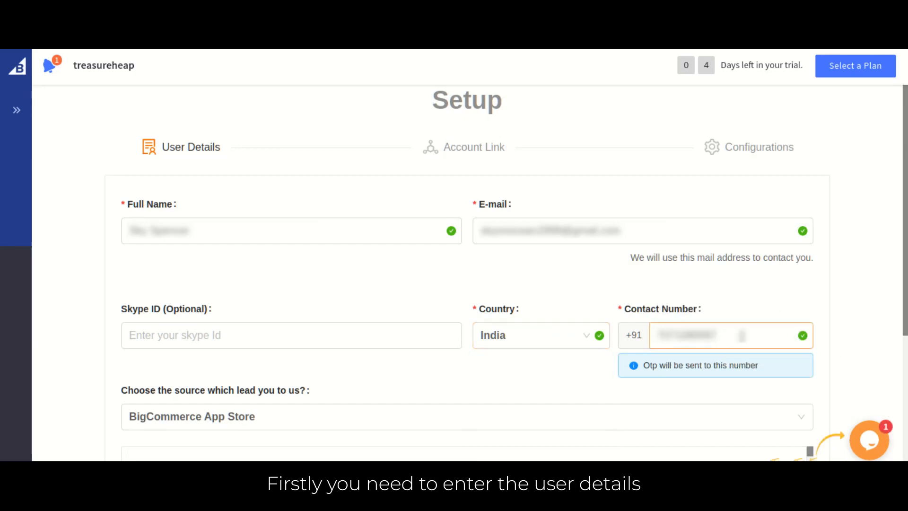
# Accept the terms and conditions at the end of the user details form and submit it.
pyautogui.scroll(-3, 741, 335)
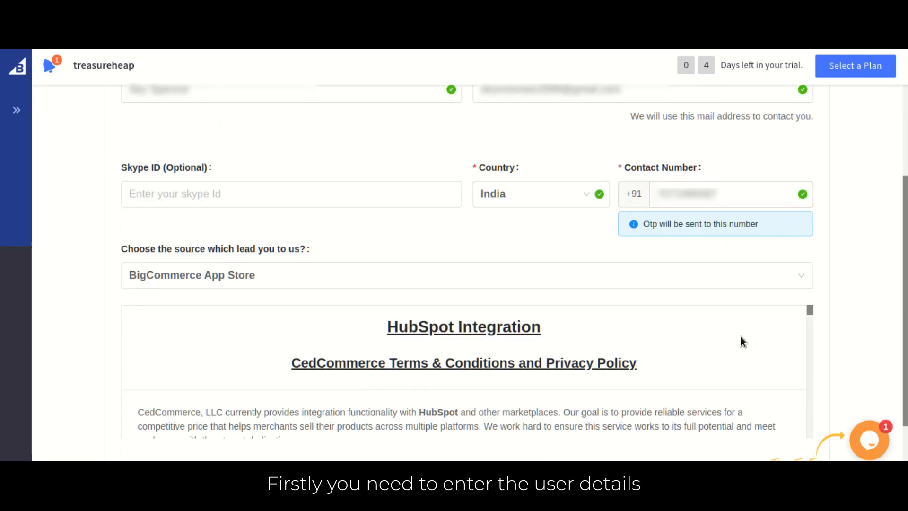
pyautogui.scroll(-2, 821, 333)
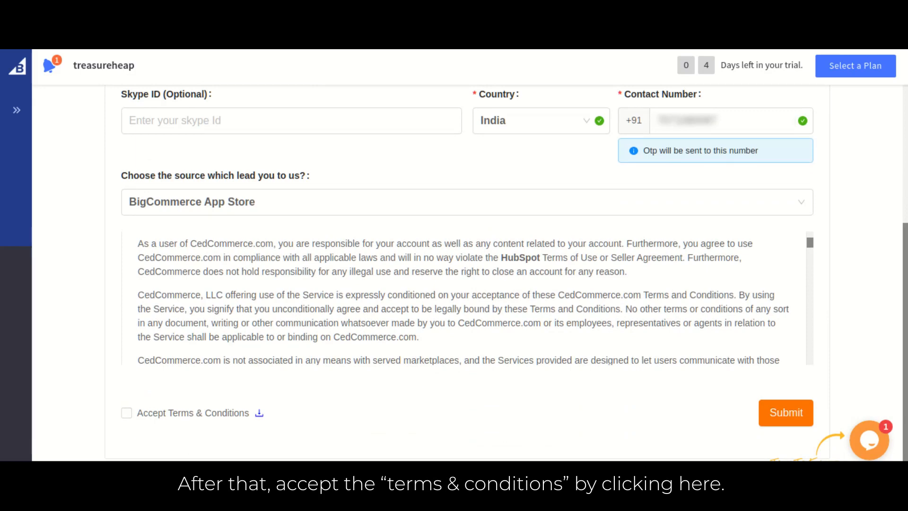
pyautogui.click(187, 417)
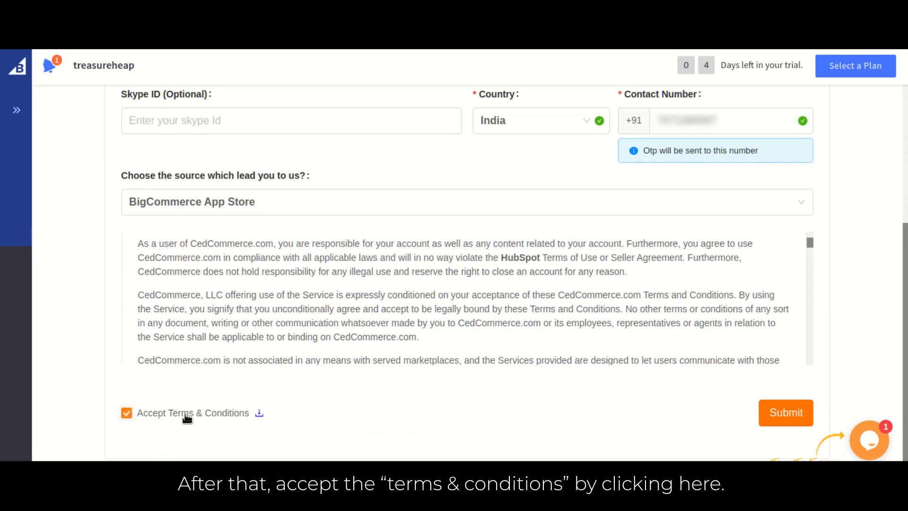
pyautogui.click(784, 420)
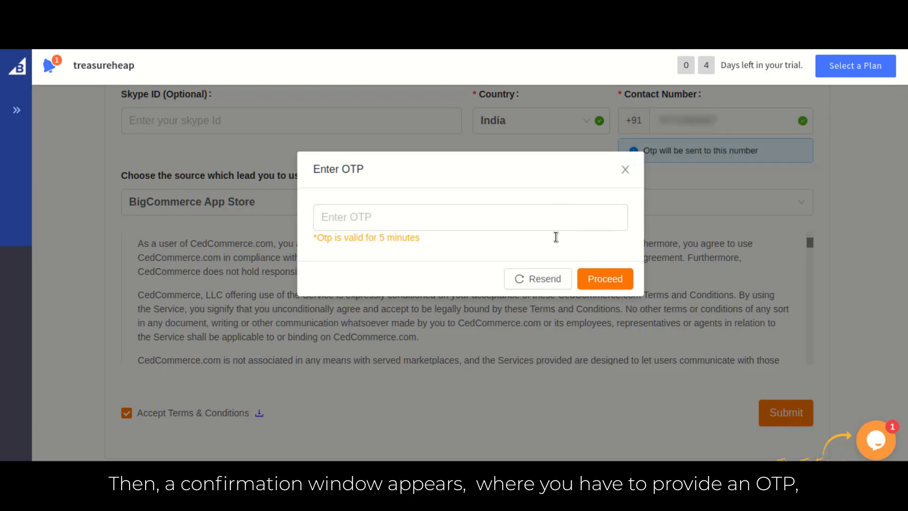
# Enter the OTP sent to the registered contact number and proceed with the verification.
pyautogui.click(565, 224)
pyautogui.write('***')
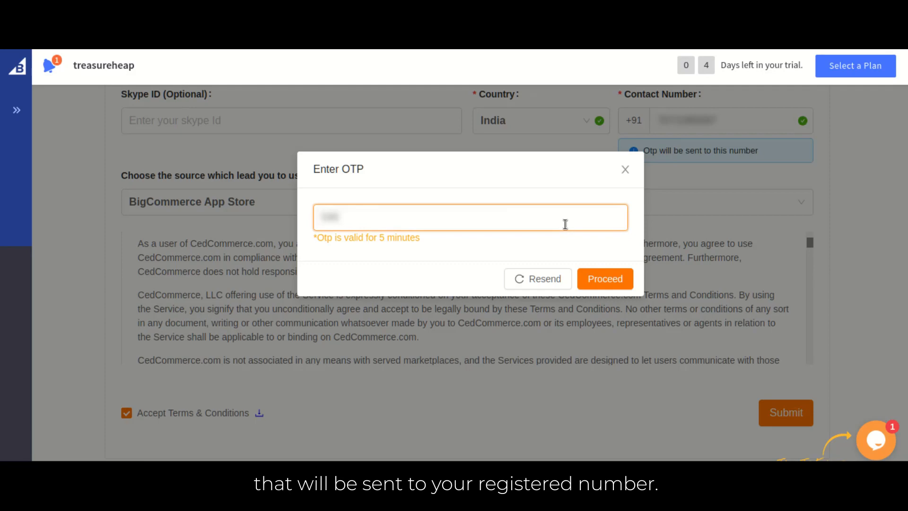
pyautogui.write('***')
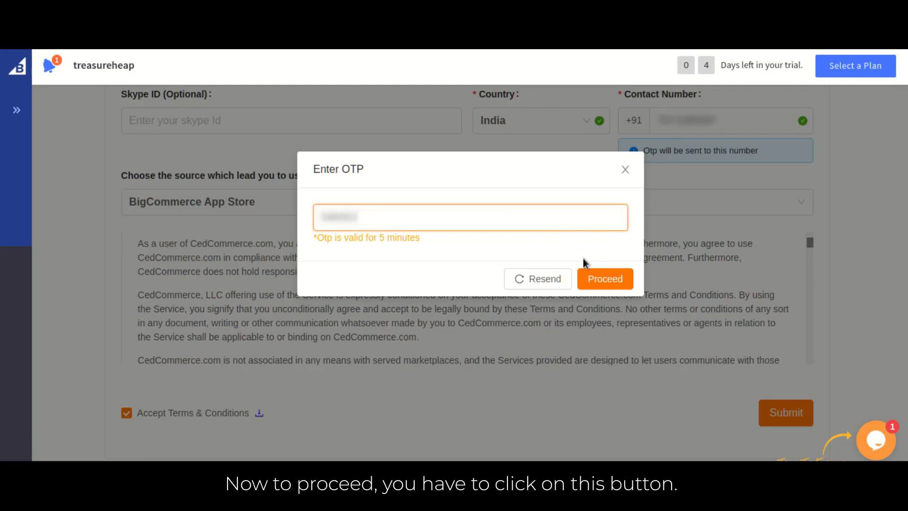
pyautogui.click(600, 278)
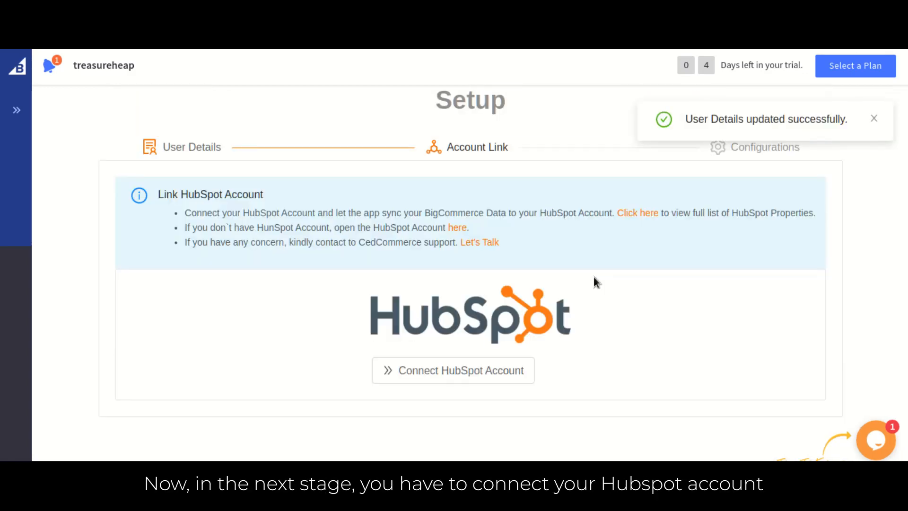
# Connect the HubSpot account by choosing the second listed account and approving the BigCommerce Integration's access request.
pyautogui.click(477, 367)
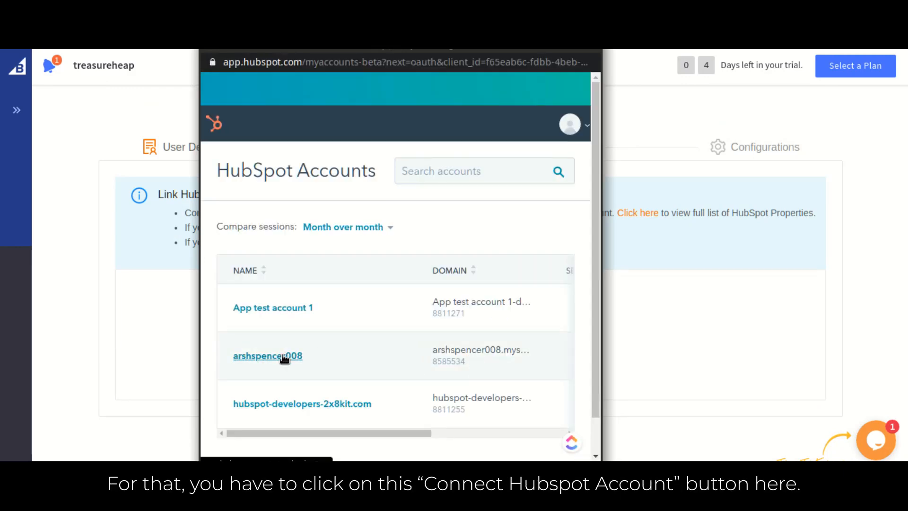
pyautogui.click(283, 355)
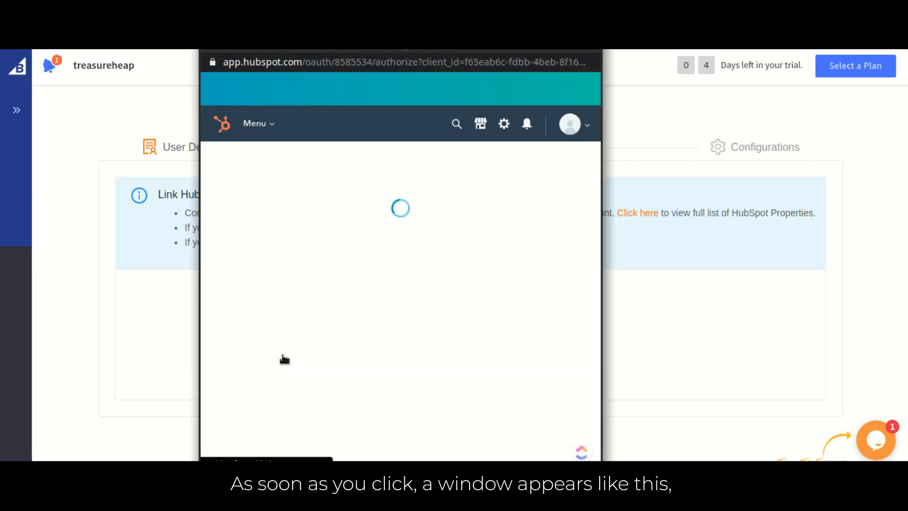
pyautogui.scroll(-1, 283, 355)
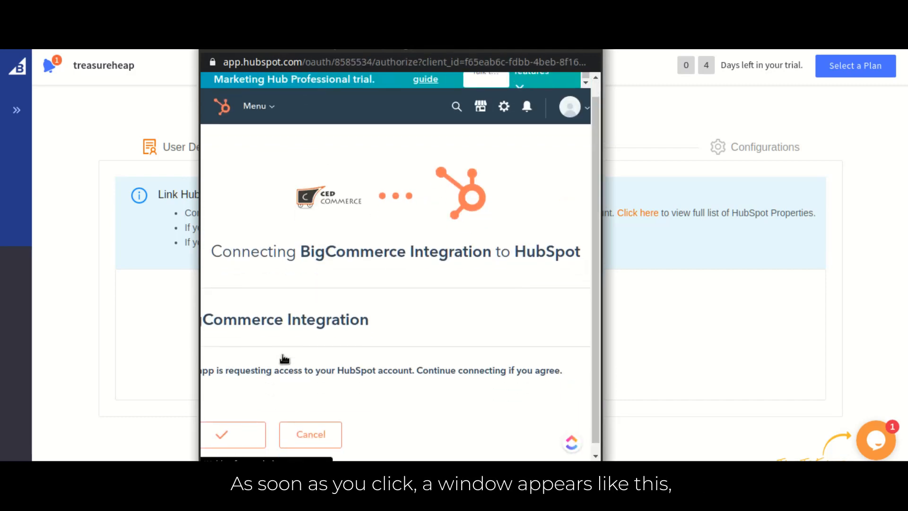
pyautogui.click(256, 403)
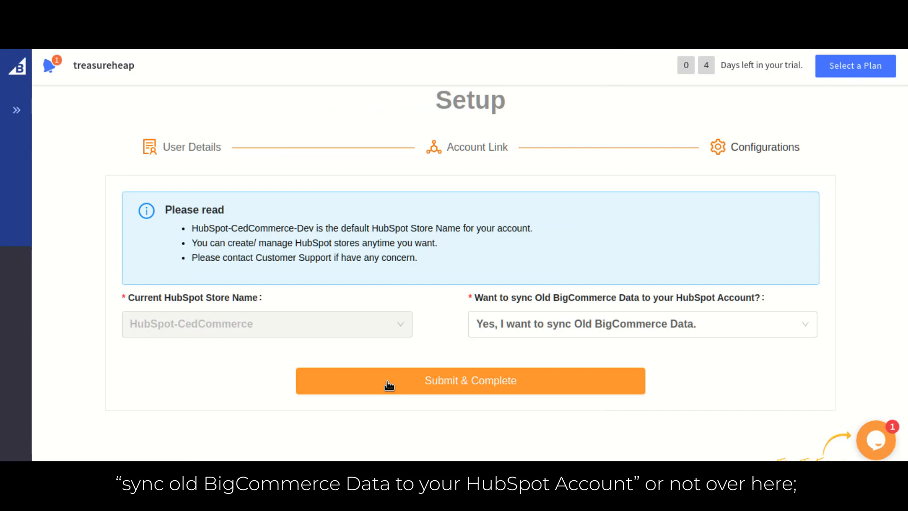
# Choose "No, I want to sync only new BigCommerce Data." for the old data sync and complete the setup.
pyautogui.click(577, 323)
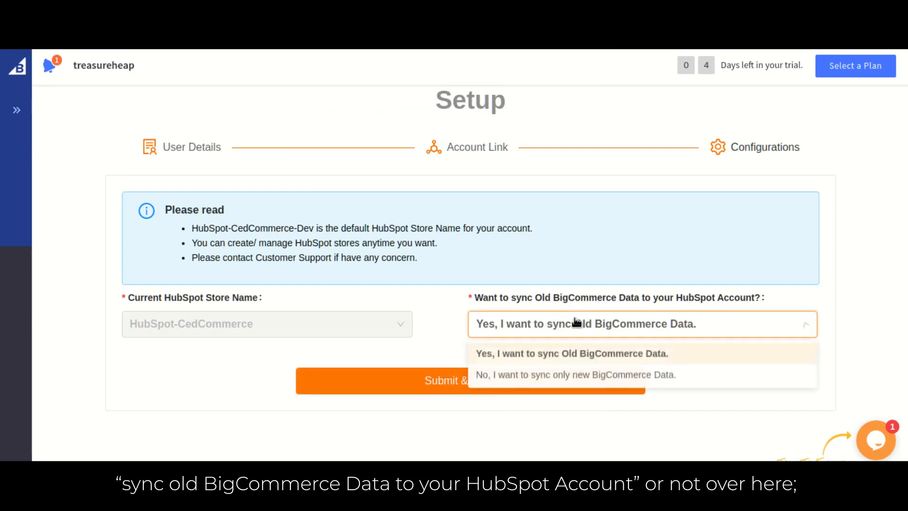
pyautogui.click(596, 374)
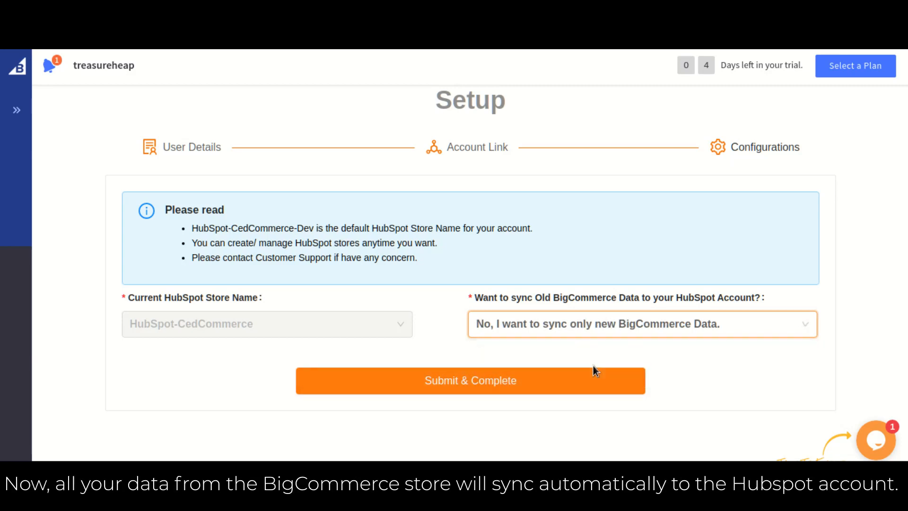
pyautogui.click(588, 379)
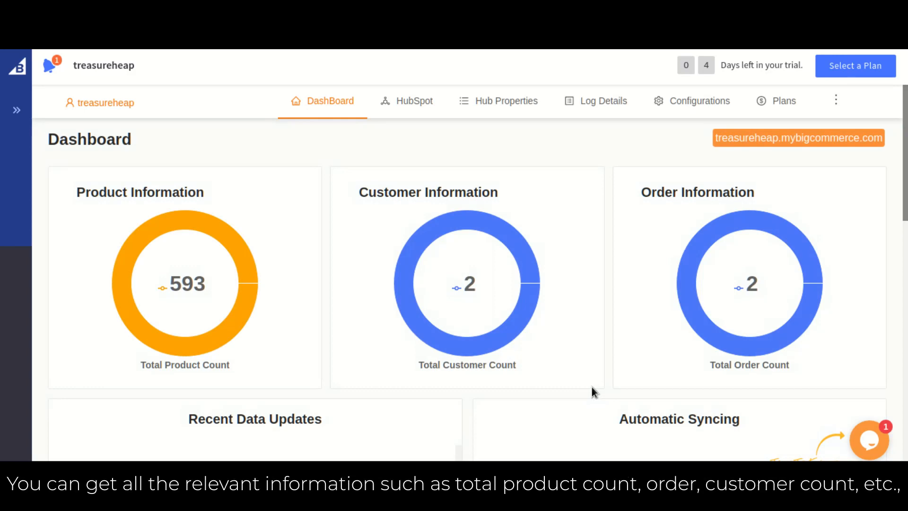
# Review the dashboard's product, customer and order information, automatic syncing settings and recent activities.
pyautogui.scroll(-3, 574, 392)
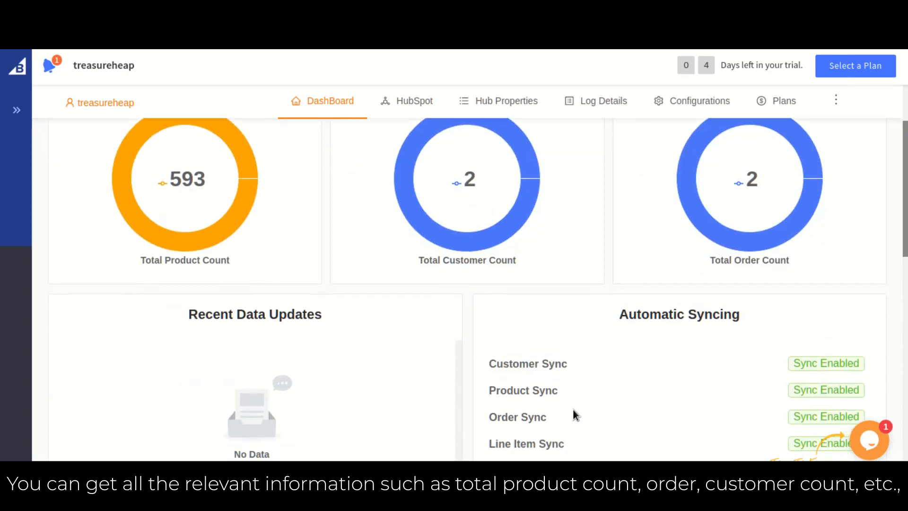
pyautogui.scroll(-9, 573, 411)
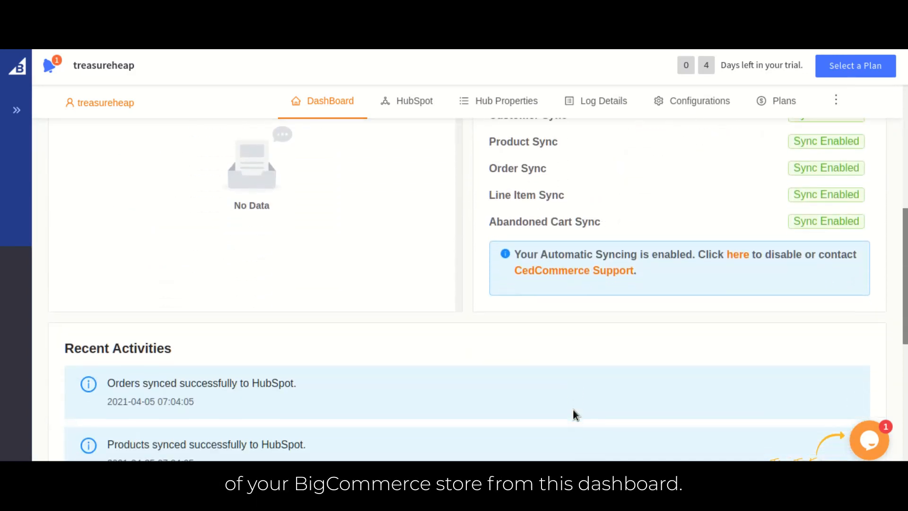
pyautogui.scroll(-7, 573, 410)
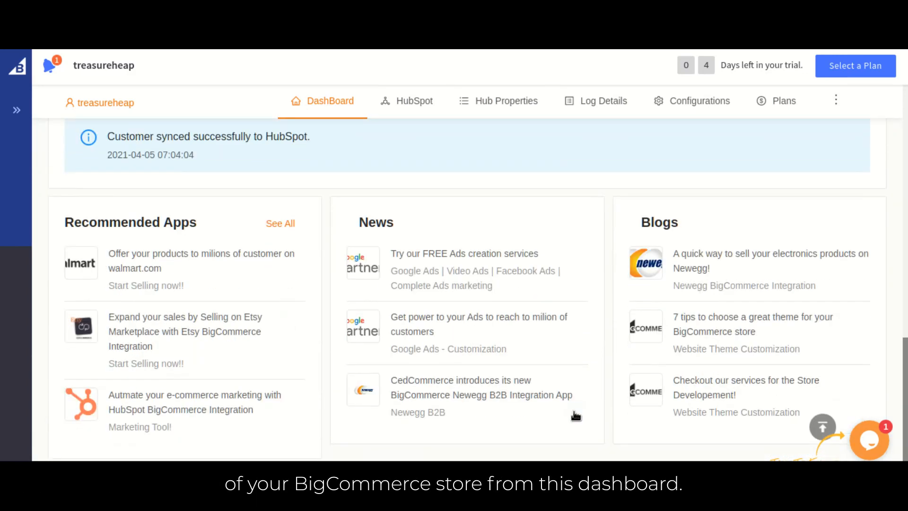
pyautogui.scroll(15, 575, 415)
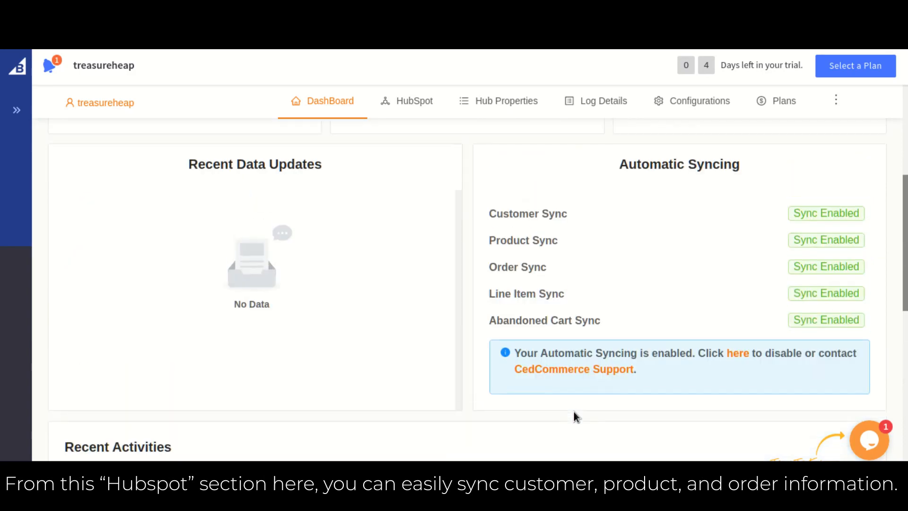
pyautogui.scroll(1, 574, 416)
# Select the first customer in the HubSpot section's customer list and sync that customer's data.
pyautogui.moveTo(424, 119)
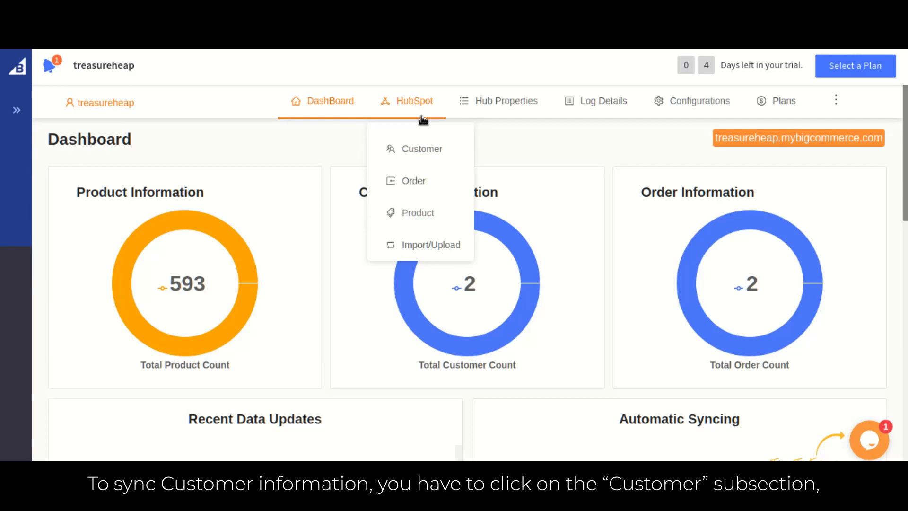
pyautogui.click(423, 145)
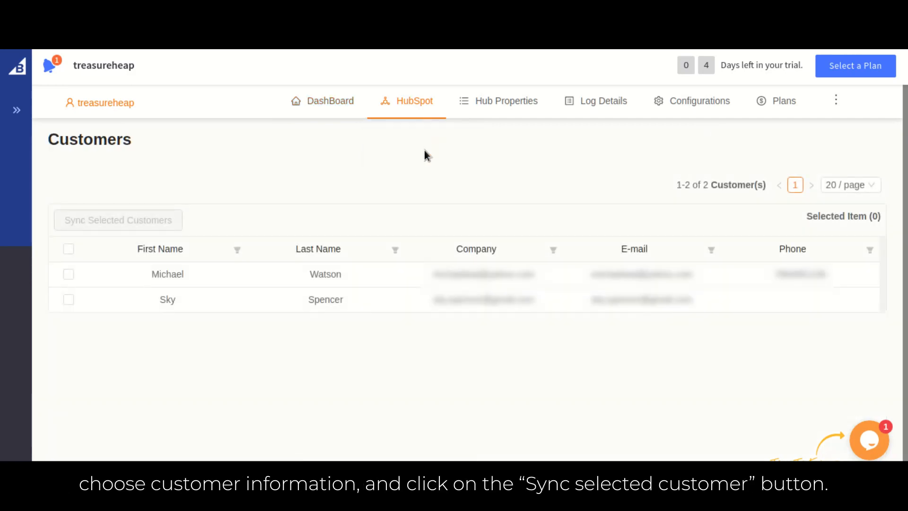
pyautogui.click(68, 274)
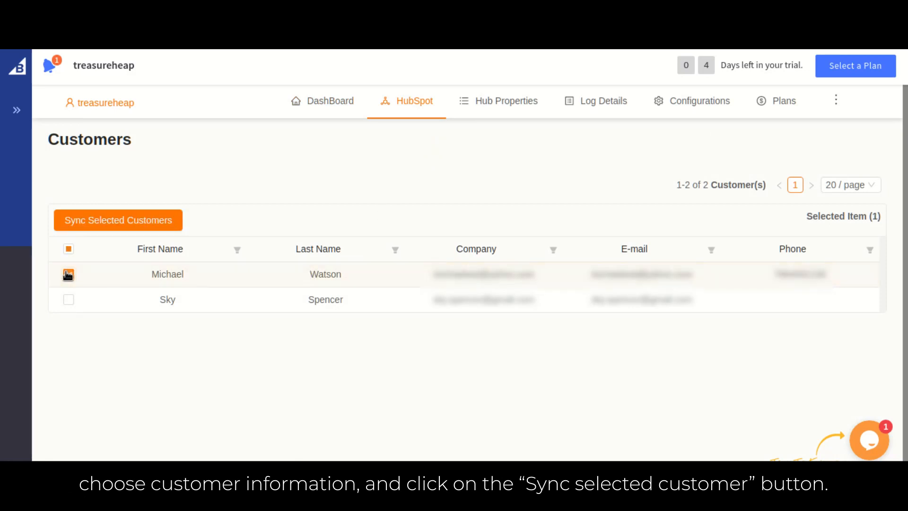
pyautogui.click(158, 227)
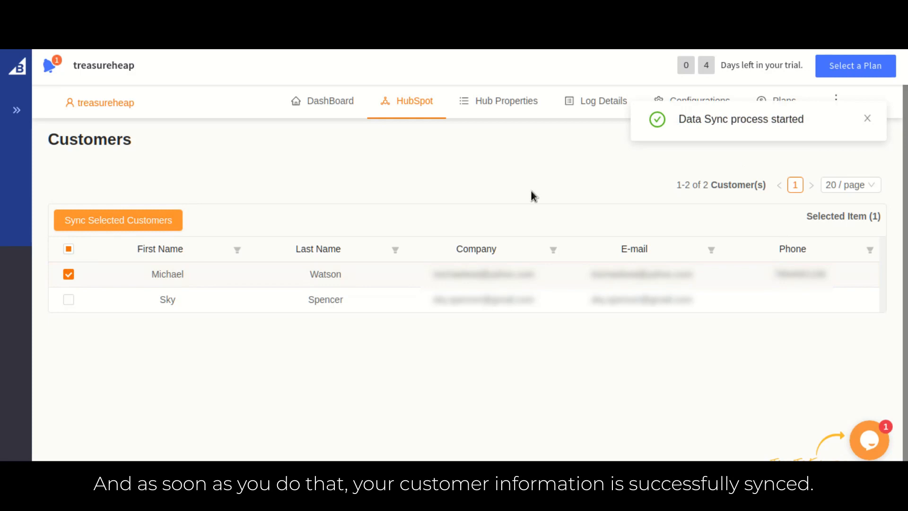
# Select the first order in the HubSpot section's order list and sync it to HubSpot.
pyautogui.click(406, 179)
pyautogui.click(69, 280)
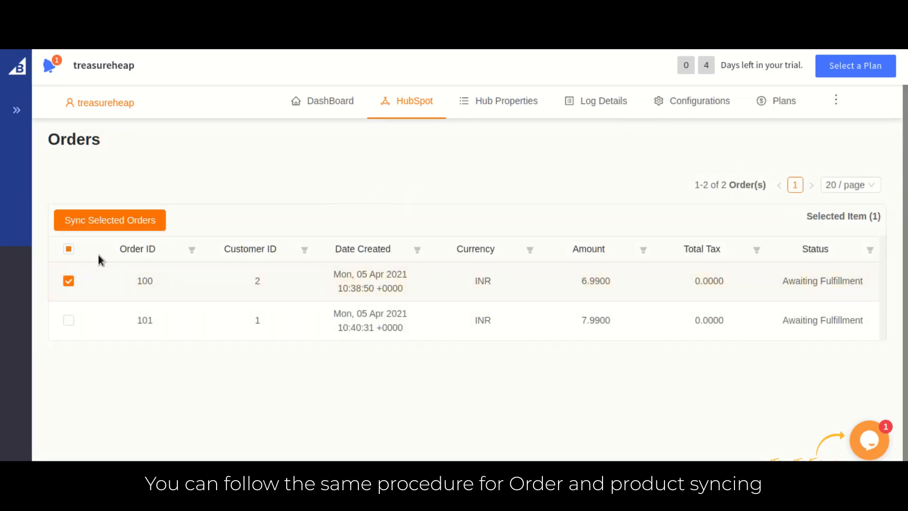
pyautogui.click(151, 220)
# Select the product with ID 116 in the HubSpot section's product list and sync its details to HubSpot.
pyautogui.moveTo(409, 110)
pyautogui.click(408, 211)
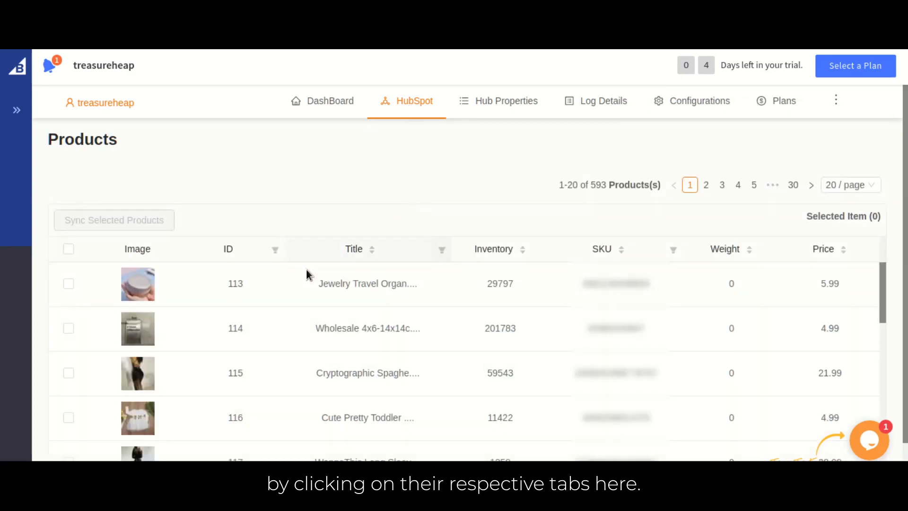
pyautogui.scroll(-8, 211, 318)
pyautogui.scroll(5, 142, 293)
pyautogui.click(69, 266)
pyautogui.click(111, 200)
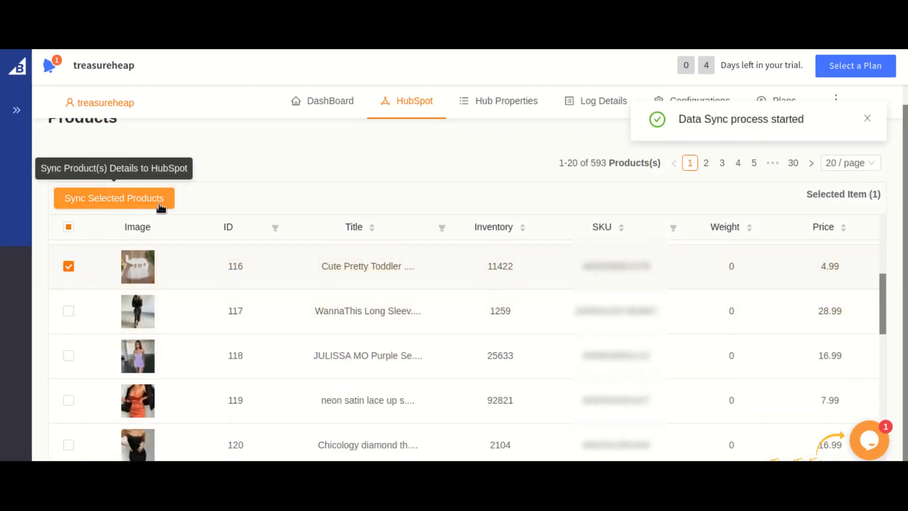
# View page 2 of the product list and check the page-size options.
pyautogui.click(706, 162)
pyautogui.click(70, 228)
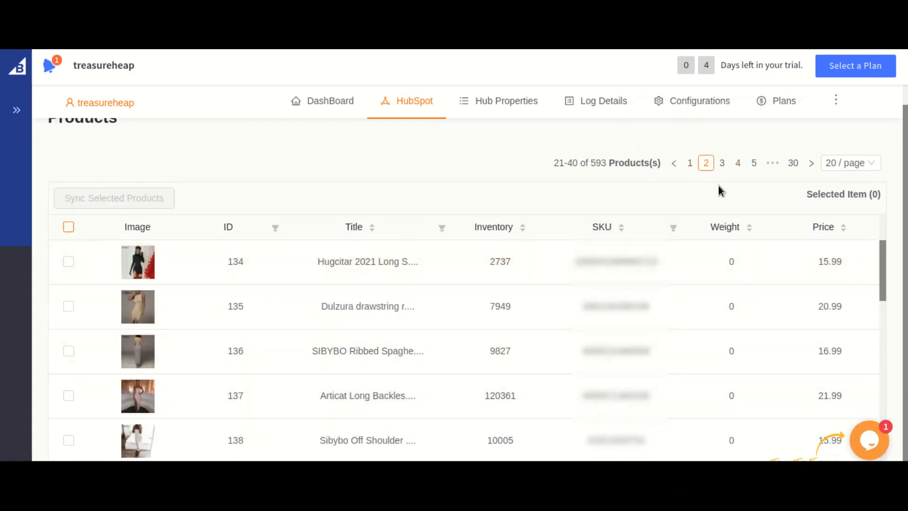
pyautogui.click(854, 164)
pyautogui.click(855, 164)
# Examine the Import Data and Upload Data actions in the HubSpot section's Import/Upload area, cancelling each confirmation.
pyautogui.moveTo(408, 113)
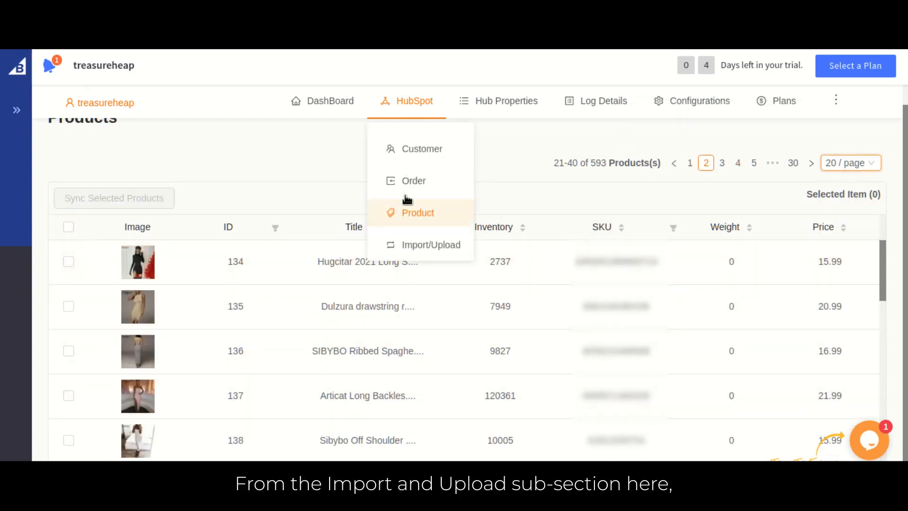
pyautogui.click(418, 244)
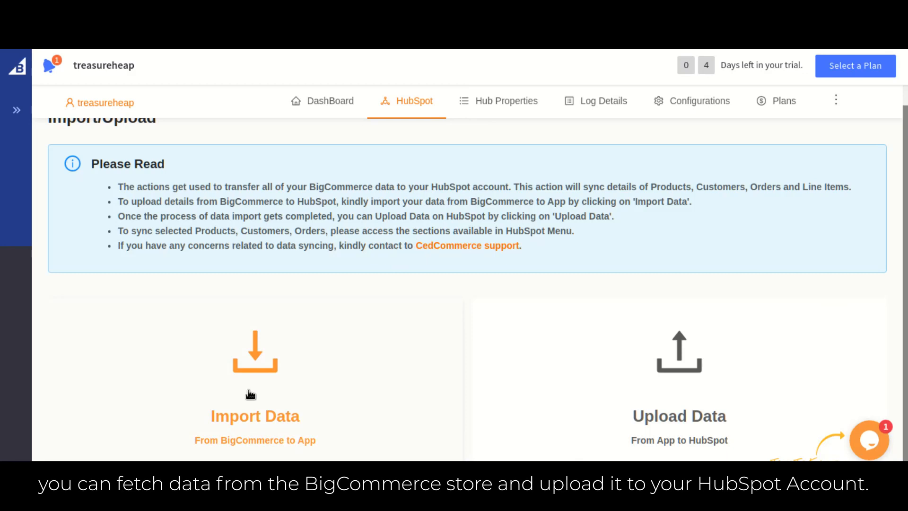
pyautogui.click(343, 388)
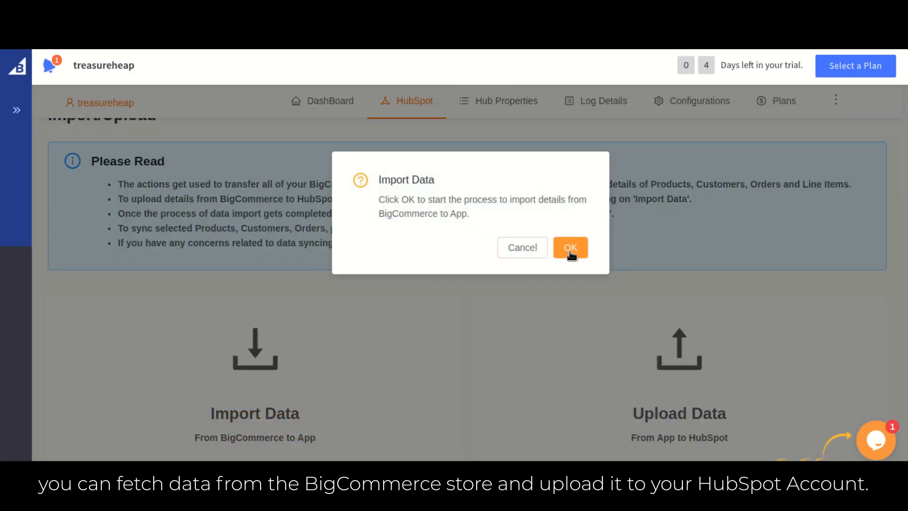
pyautogui.click(533, 247)
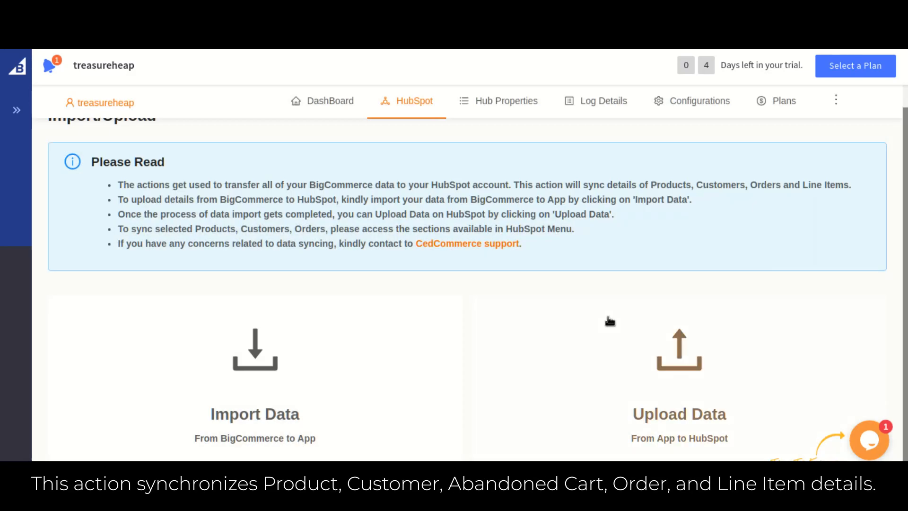
pyautogui.click(626, 336)
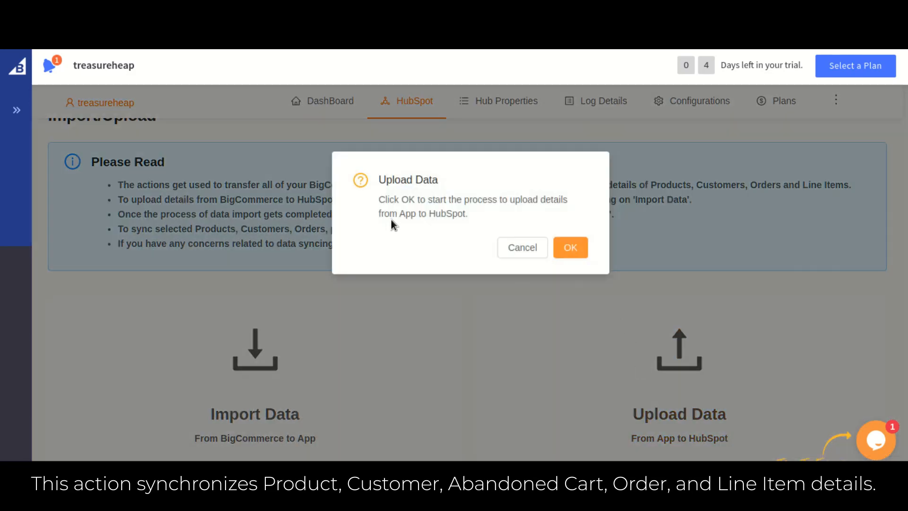
pyautogui.click(533, 254)
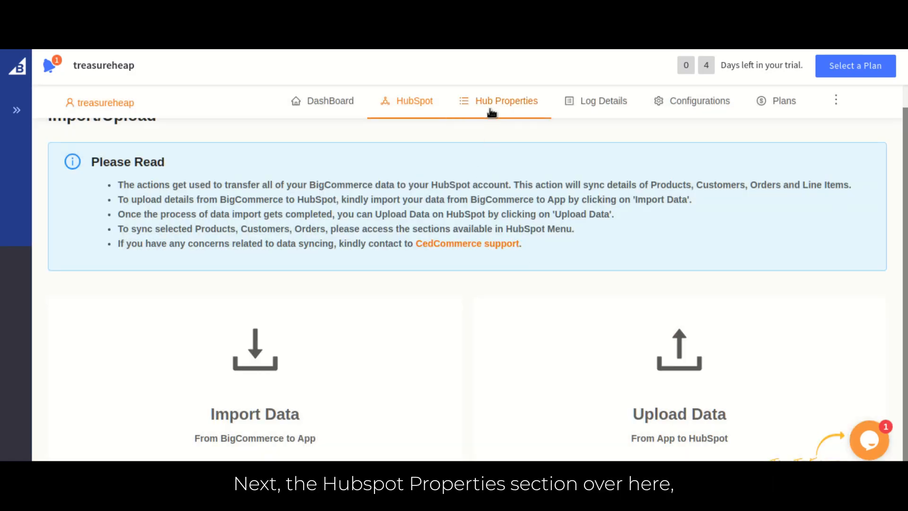
# Review the custom groups and custom properties in the HubSpot Properties section.
pyautogui.click(492, 112)
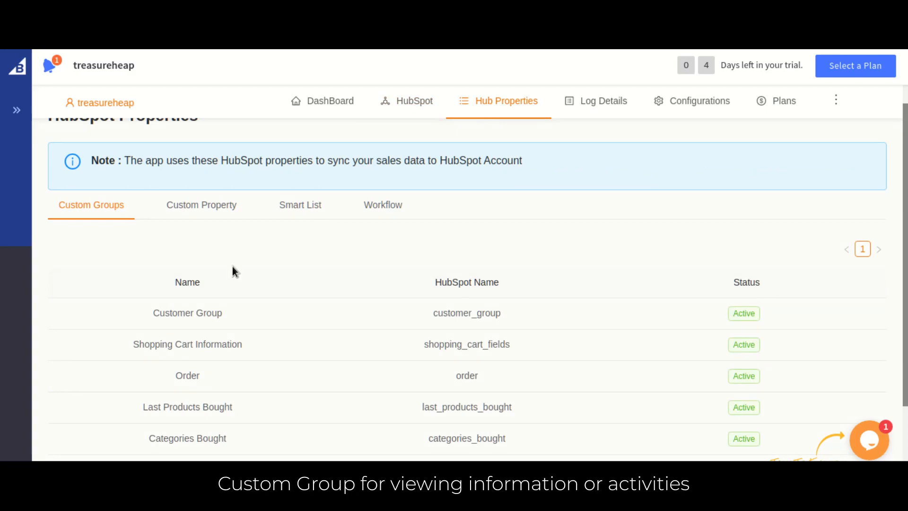
pyautogui.scroll(-2, 238, 307)
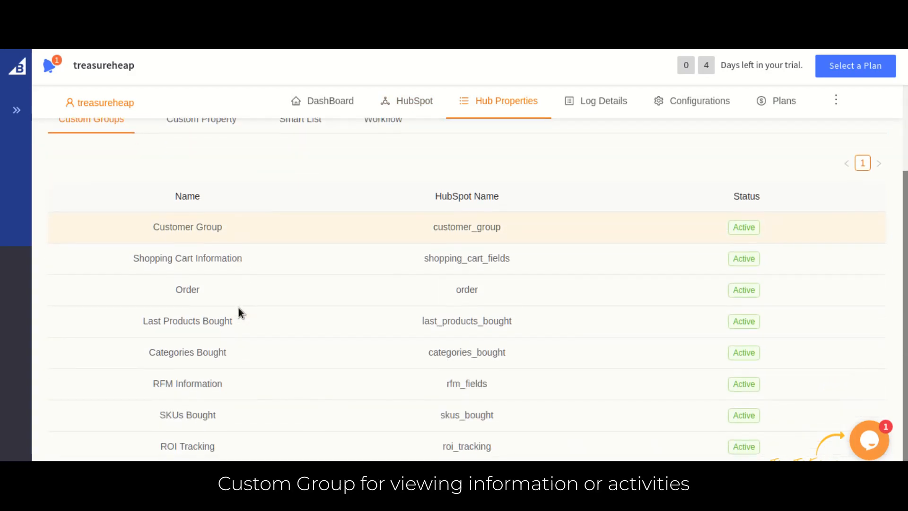
pyautogui.scroll(3, 238, 307)
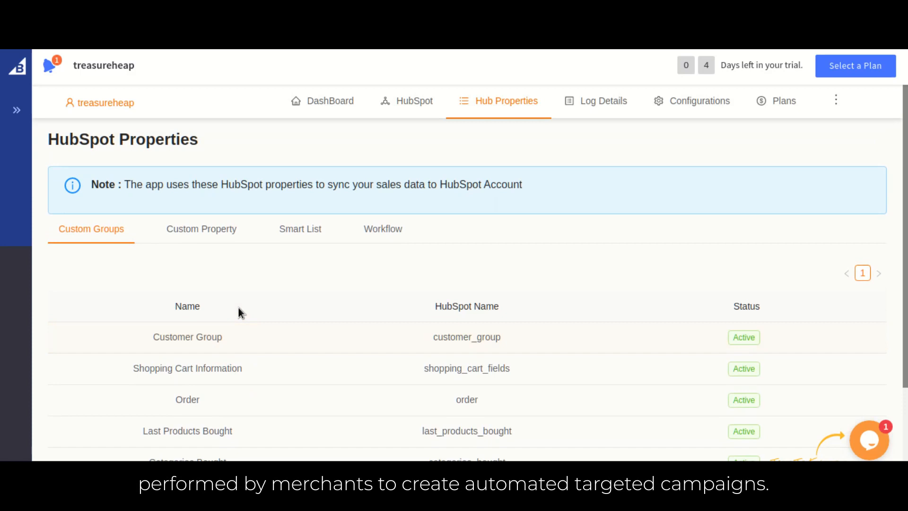
pyautogui.click(214, 232)
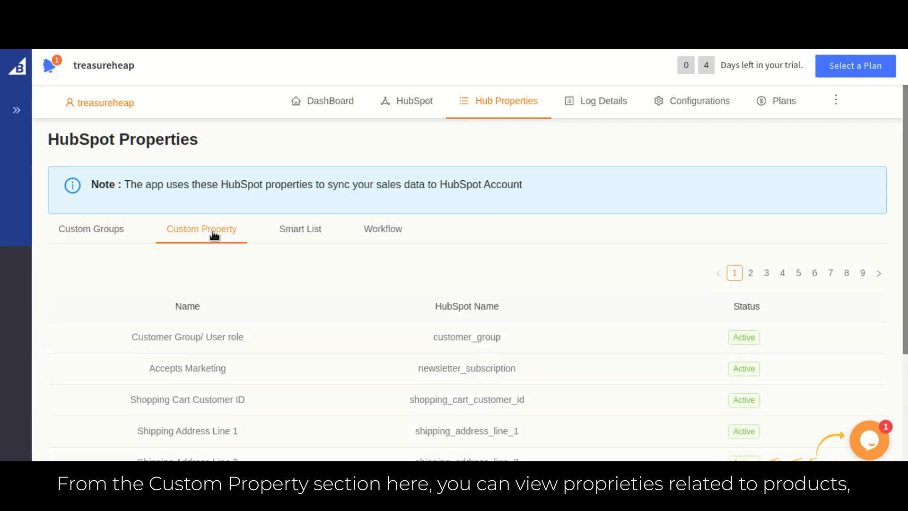
pyautogui.scroll(-3, 298, 318)
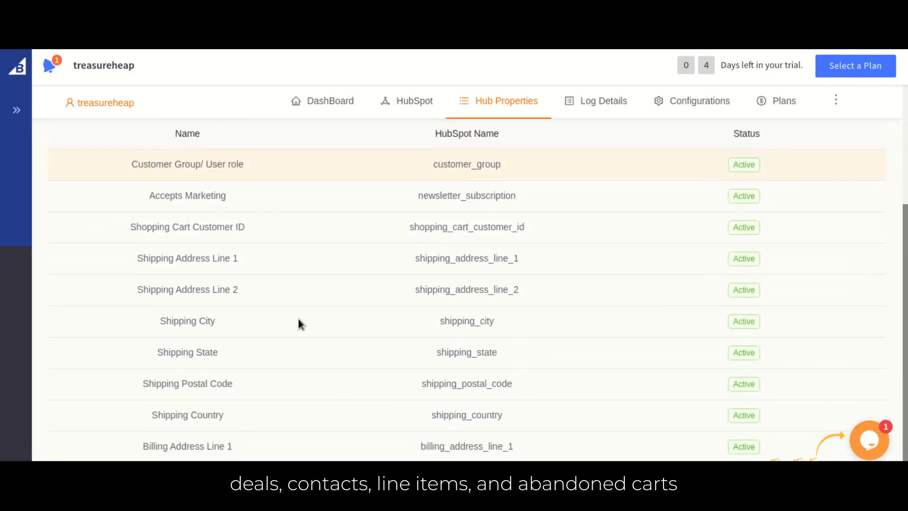
pyautogui.scroll(3, 298, 325)
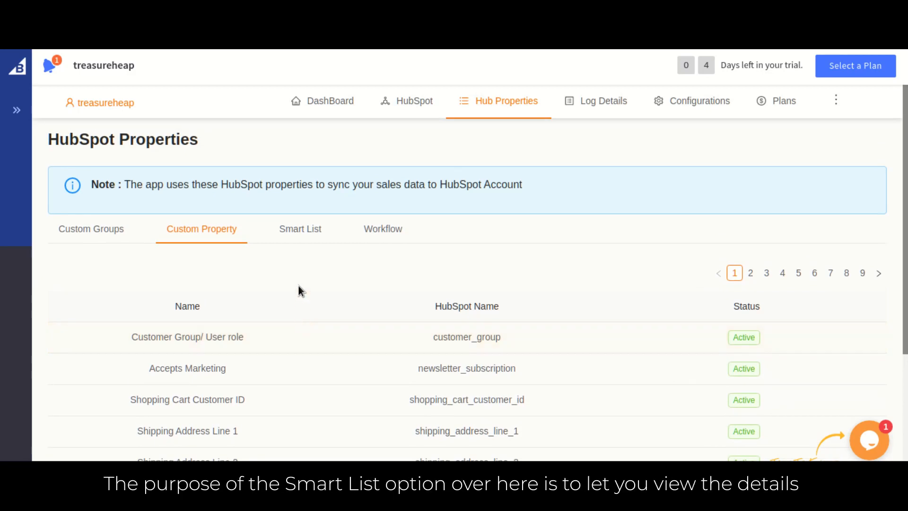
# Review the smart lists and workflows in the HubSpot Properties section.
pyautogui.click(307, 234)
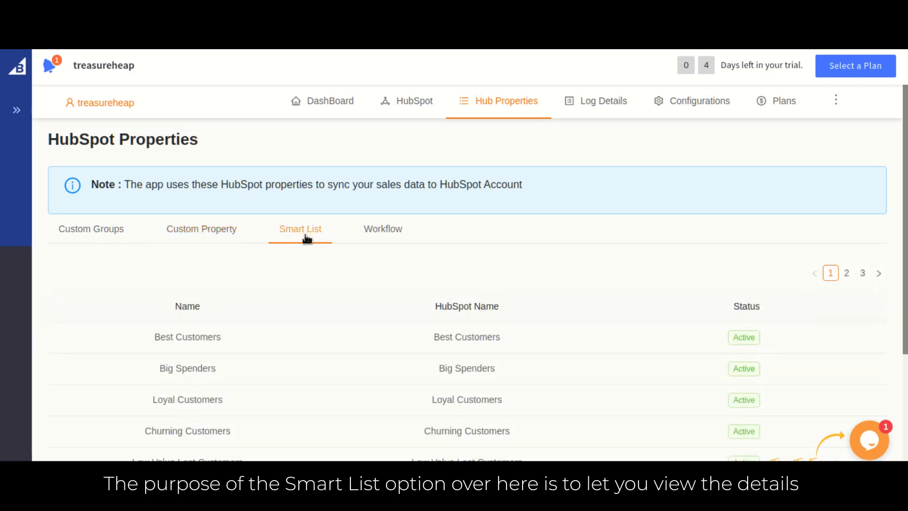
pyautogui.scroll(-3, 316, 288)
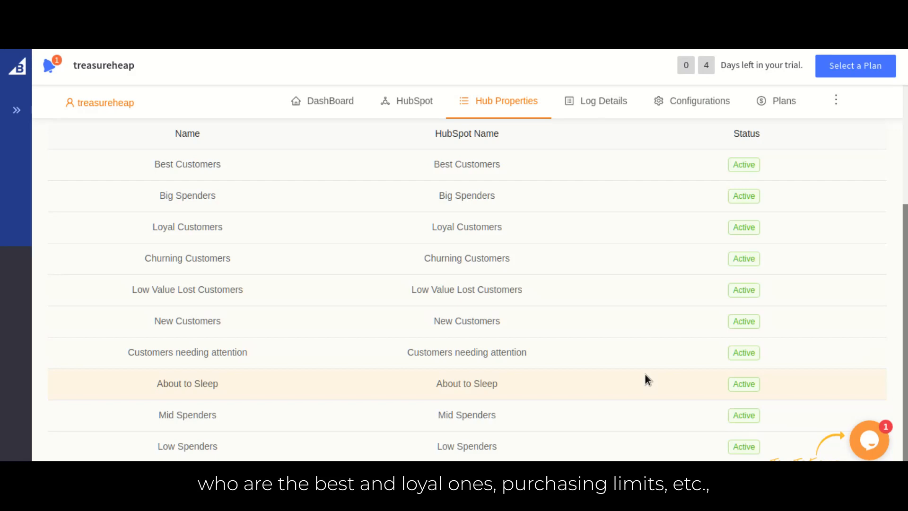
pyautogui.scroll(3, 645, 378)
pyautogui.click(373, 237)
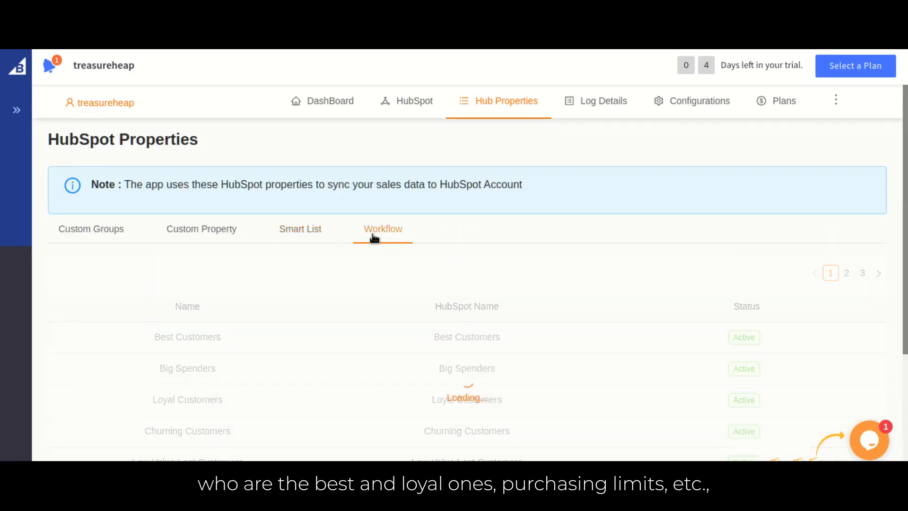
pyautogui.scroll(-3, 380, 320)
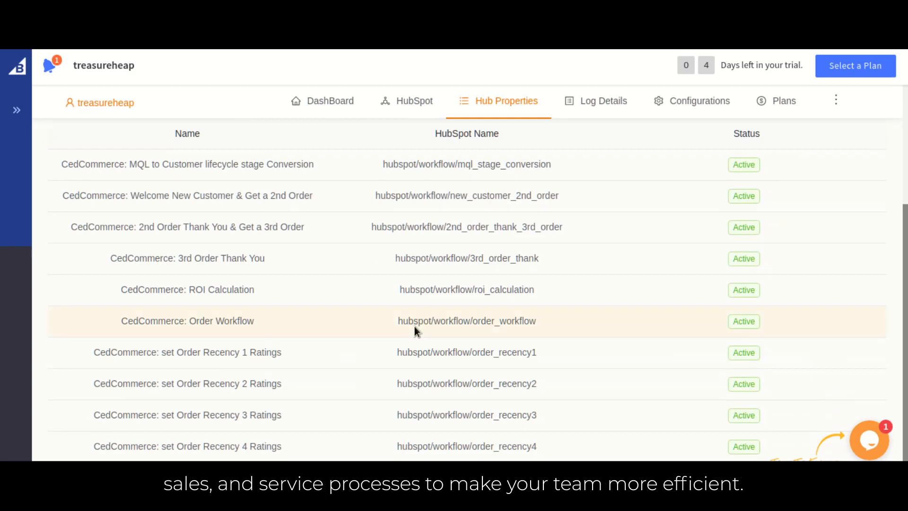
pyautogui.scroll(3, 416, 328)
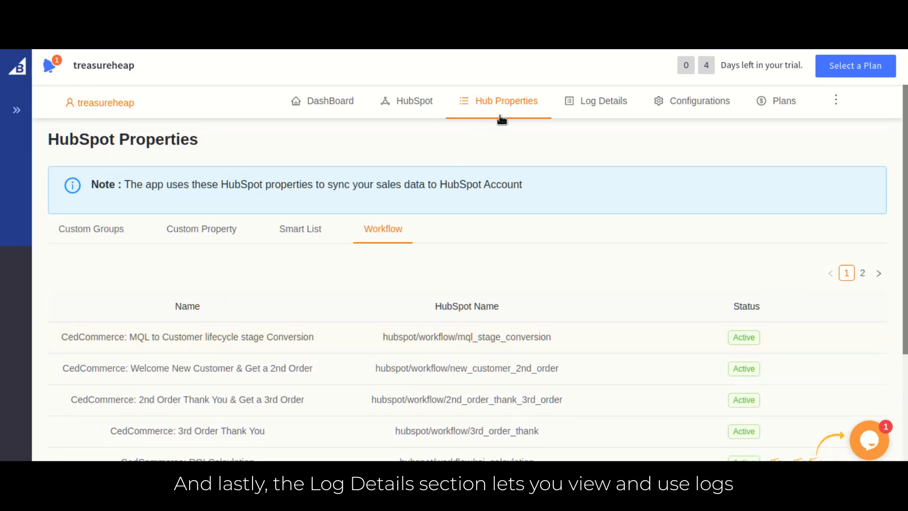
# Filter the HubSpot log details to include resolved errors and show the Line Item object type.
pyautogui.click(590, 113)
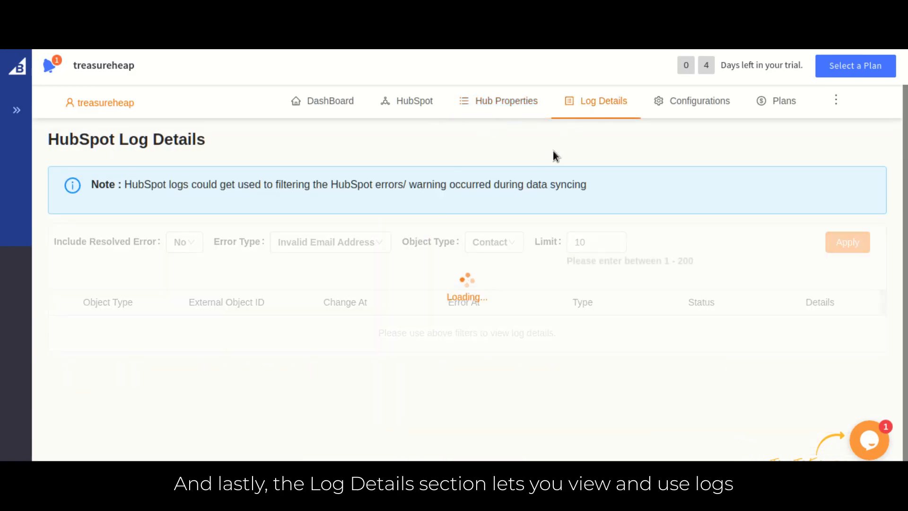
pyautogui.click(193, 244)
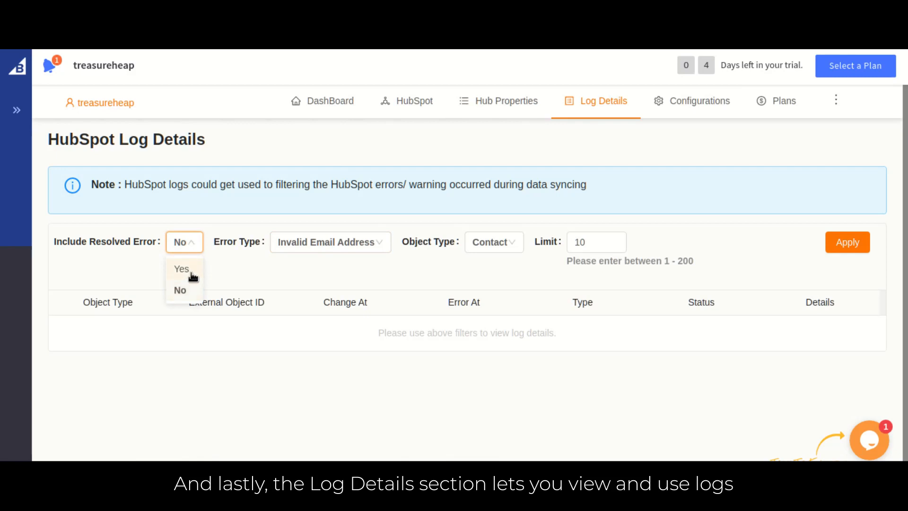
pyautogui.click(189, 272)
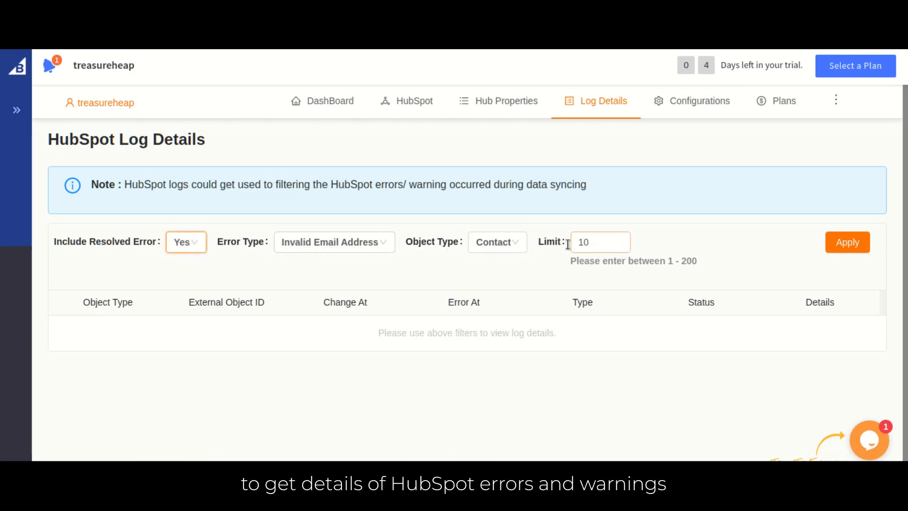
pyautogui.click(513, 243)
pyautogui.click(506, 330)
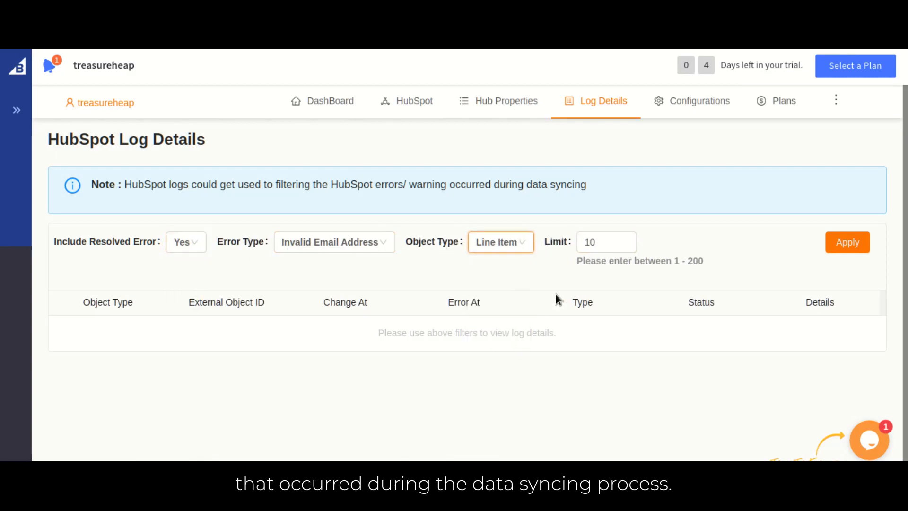
pyautogui.click(844, 239)
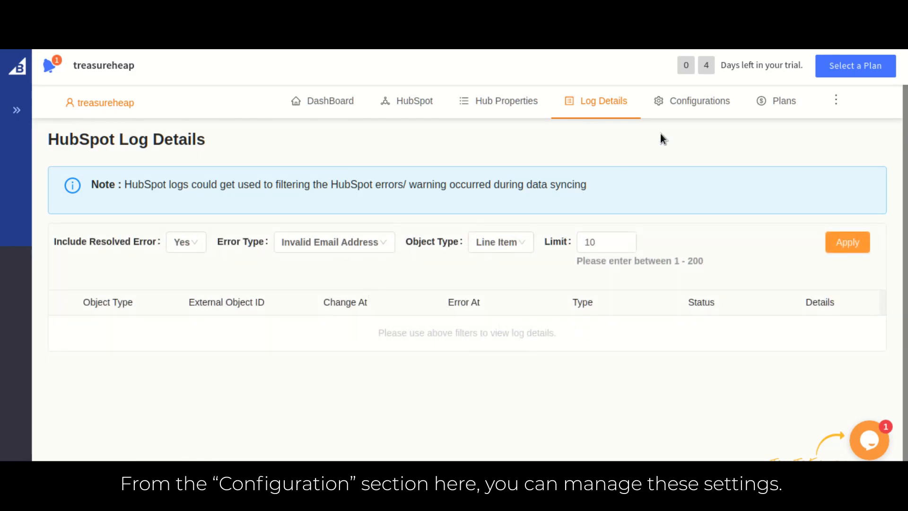
# Set the old data import option to No in the HubSpot configurations.
pyautogui.click(685, 114)
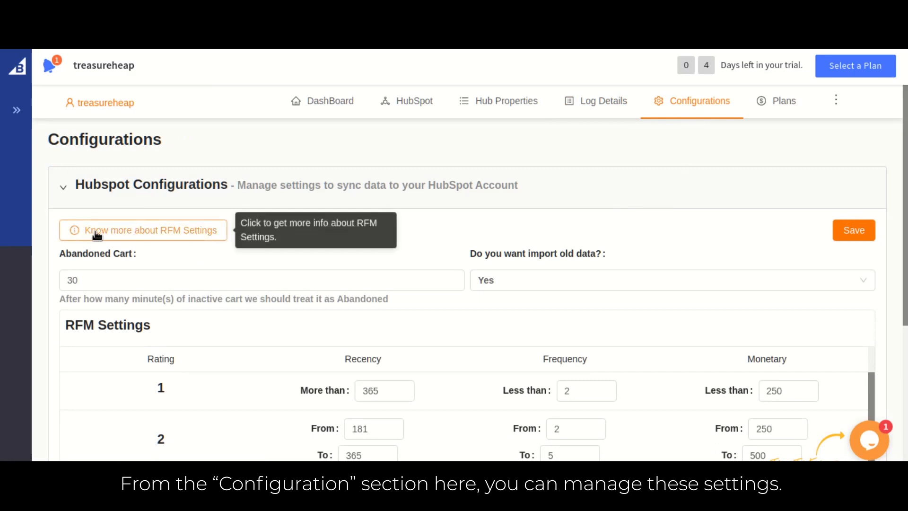
pyautogui.scroll(-1, 547, 283)
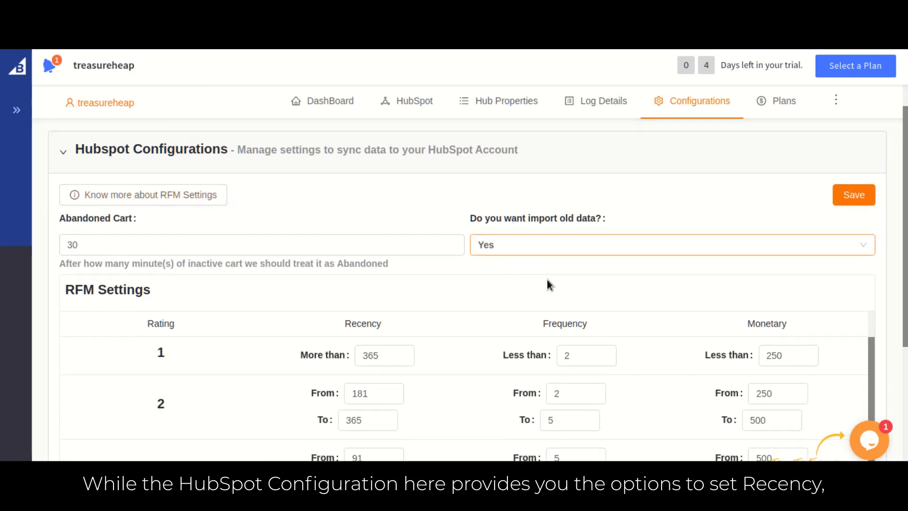
pyautogui.click(539, 251)
pyautogui.click(515, 298)
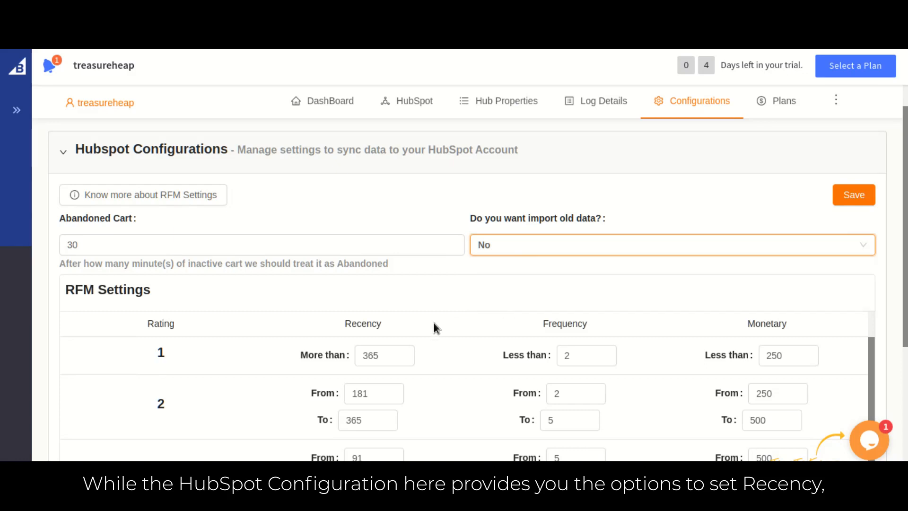
# Examine the Recency, Frequency and Monetary ranges for each rating in the RFM settings.
pyautogui.click(397, 356)
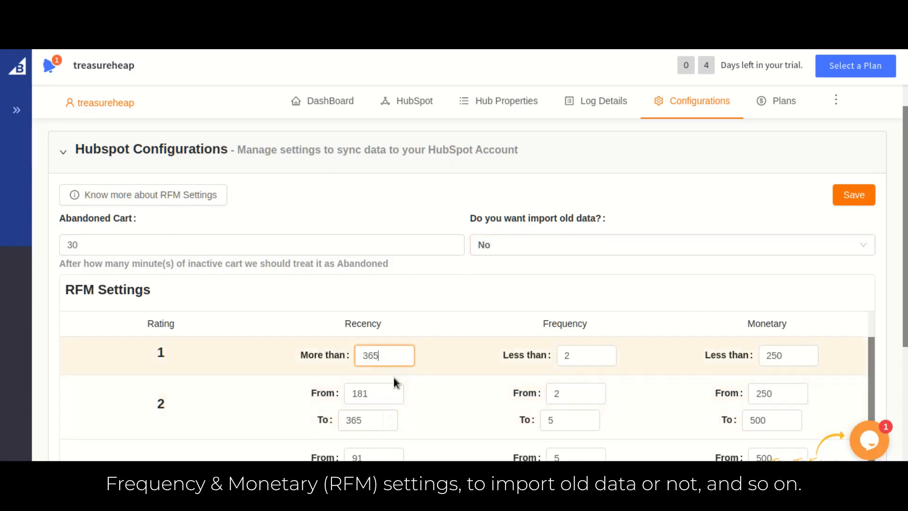
pyautogui.press('Tab')
pyautogui.press('Tab')
pyautogui.scroll(-1, 470, 379)
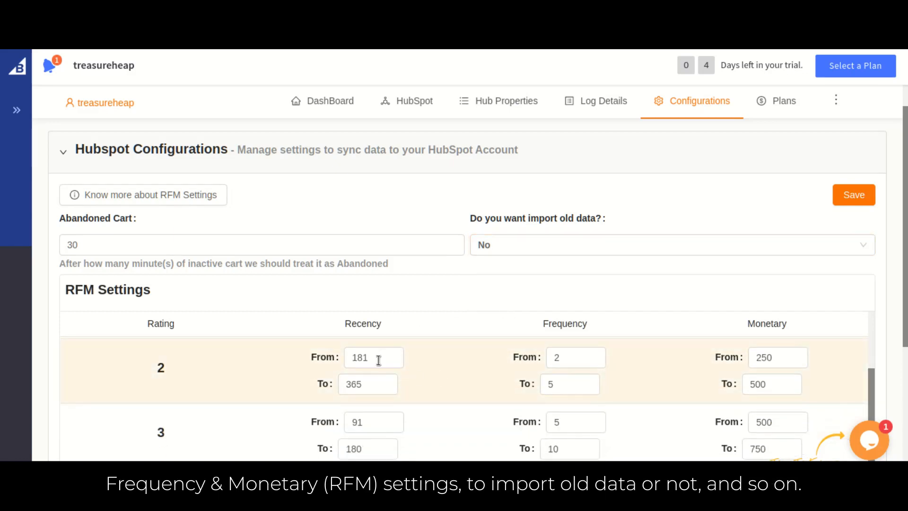
pyautogui.click(377, 359)
pyautogui.click(563, 357)
pyautogui.scroll(-4, 385, 304)
pyautogui.scroll(2, 268, 249)
pyautogui.scroll(-1, 449, 238)
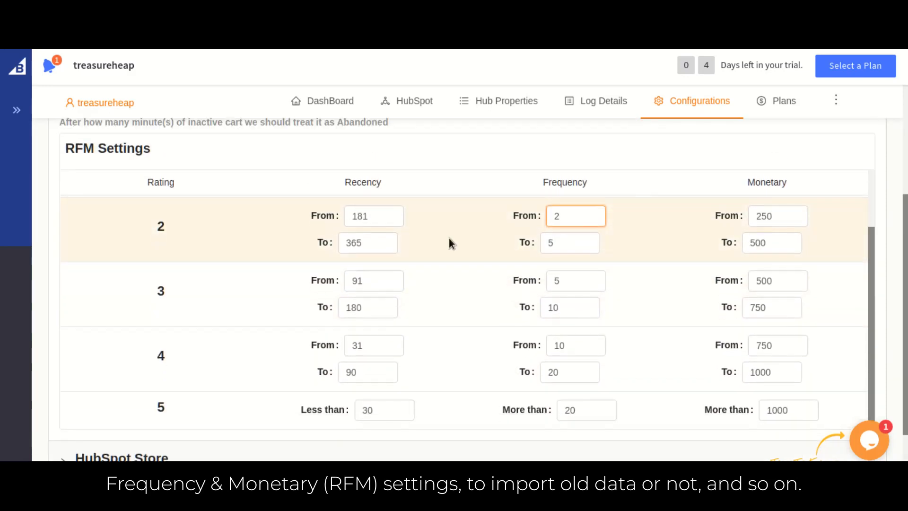
# Expand the HubSpot Store settings and select HubSpot-CedCommerce as the store.
pyautogui.scroll(-1, 449, 238)
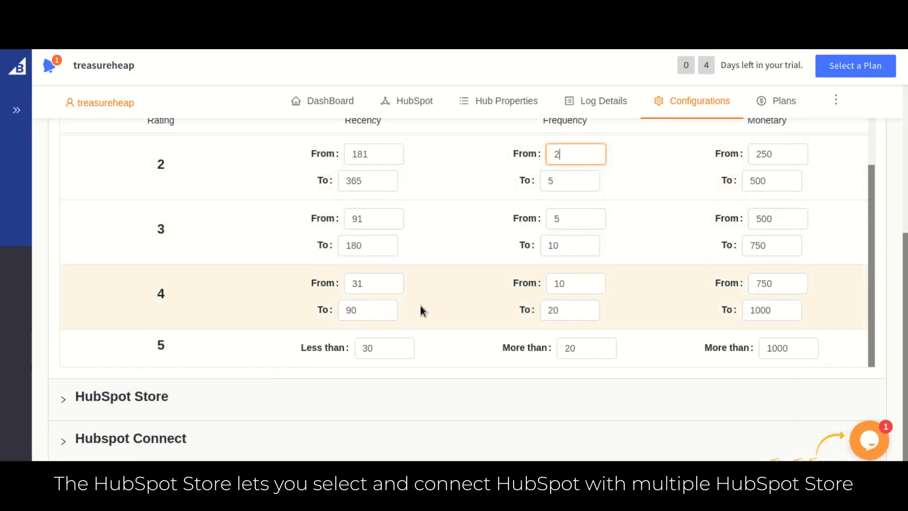
pyautogui.click(363, 407)
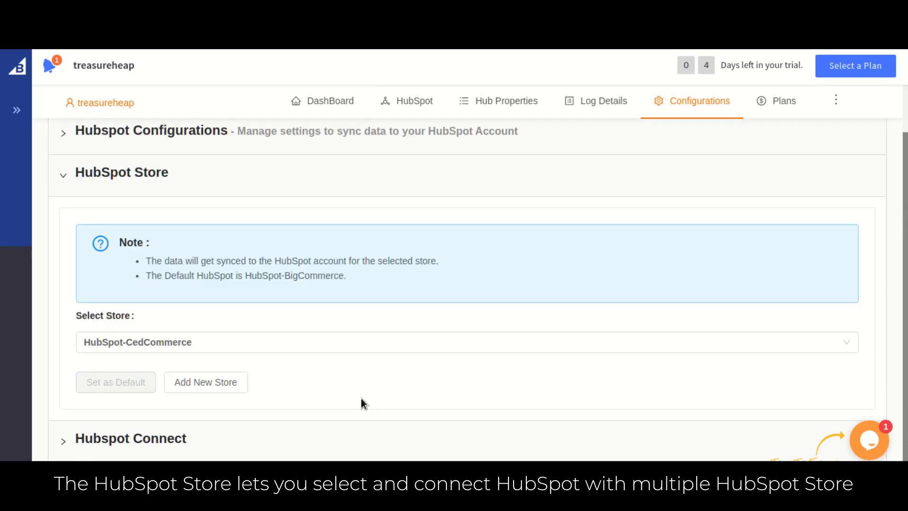
pyautogui.click(319, 347)
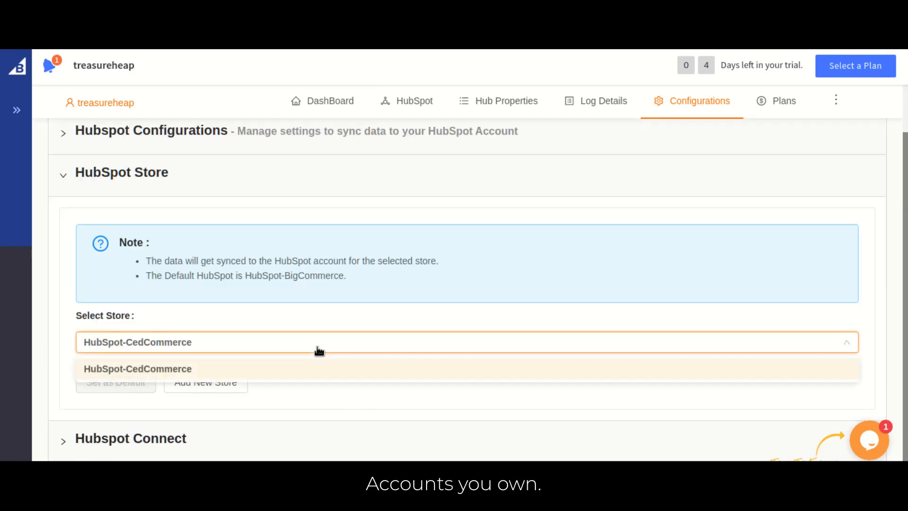
pyautogui.click(320, 373)
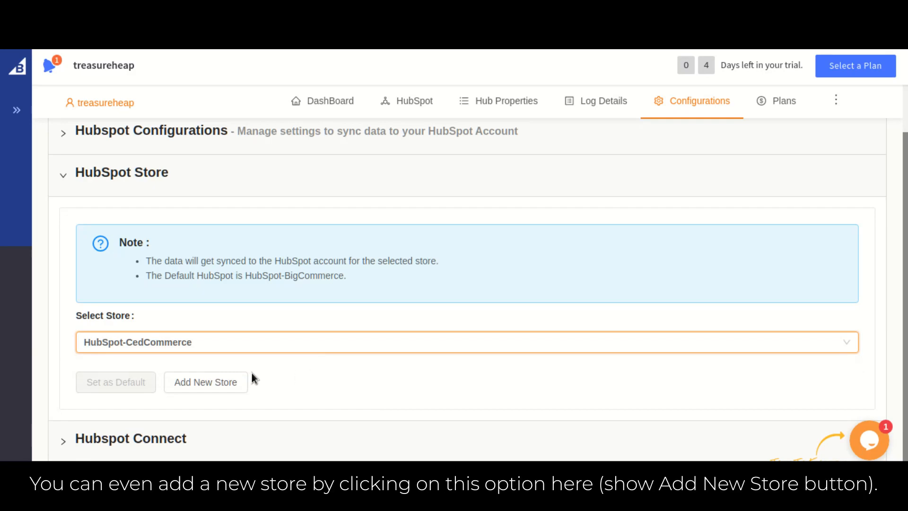
# Add a new HubSpot store named "demo store".
pyautogui.click(204, 383)
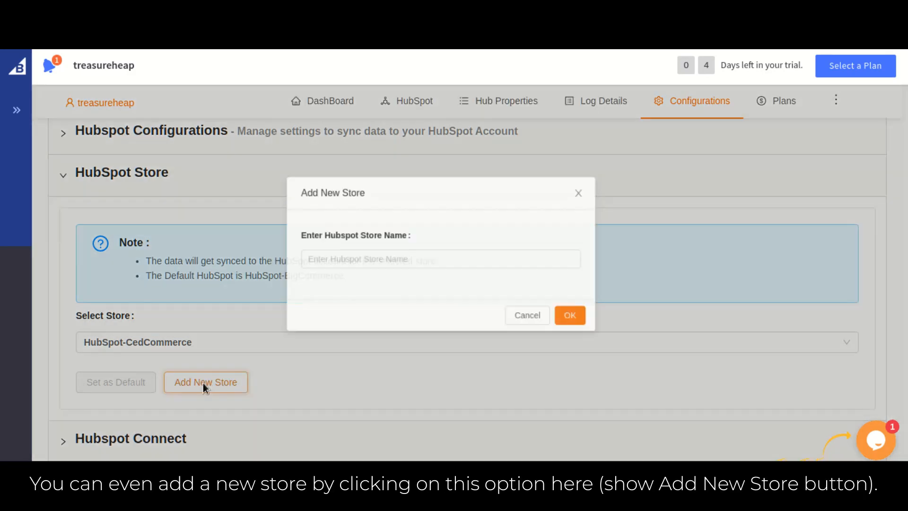
pyautogui.click(377, 240)
pyautogui.write('demo')
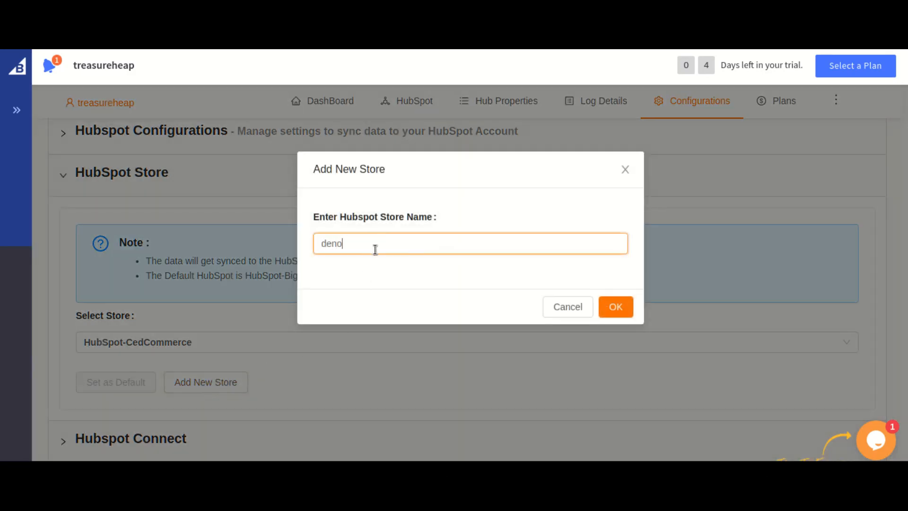
pyautogui.press('BackSpace')
pyautogui.press('BackSpace')
pyautogui.write('mo store')
pyautogui.click(611, 311)
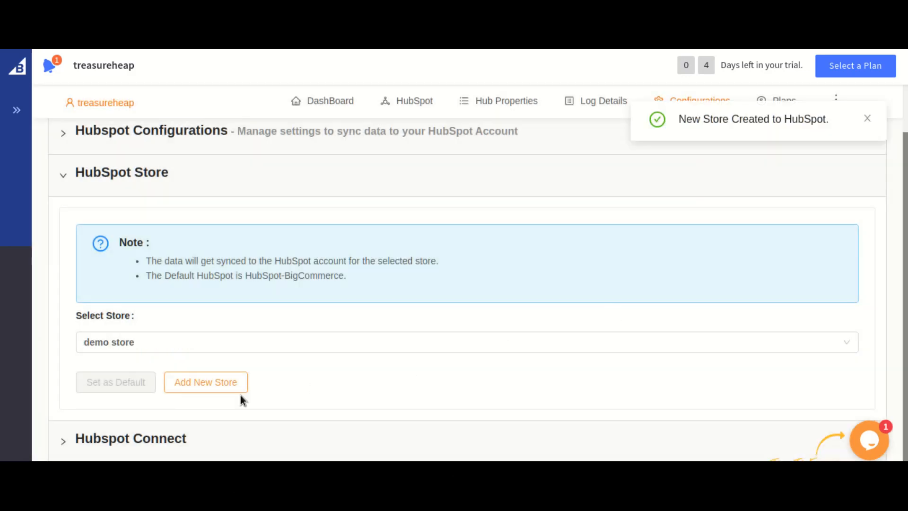
# Select HubSpot-CedCommerce again as the store and set it as the default.
pyautogui.click(185, 342)
pyautogui.click(156, 368)
pyautogui.click(114, 379)
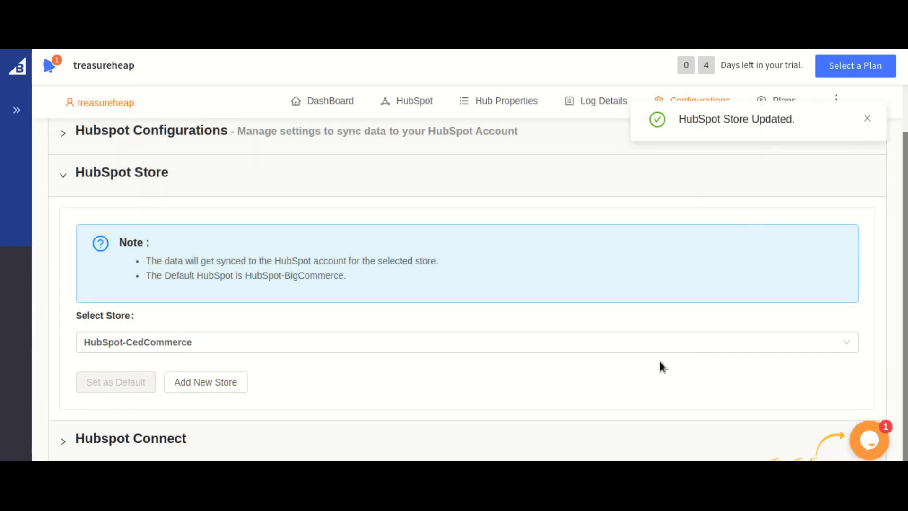
# Check the account connection status in the Hubspot Connect section and return to the dashboard.
pyautogui.click(406, 450)
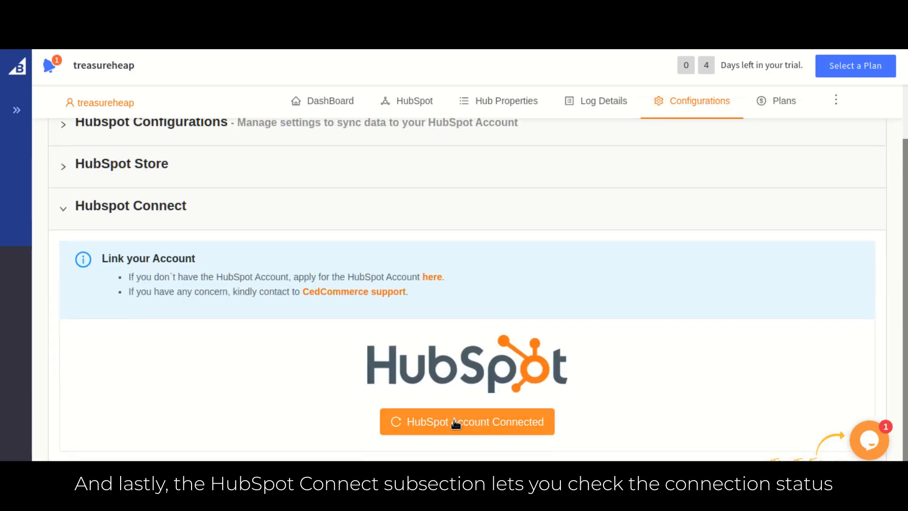
pyautogui.scroll(2, 450, 424)
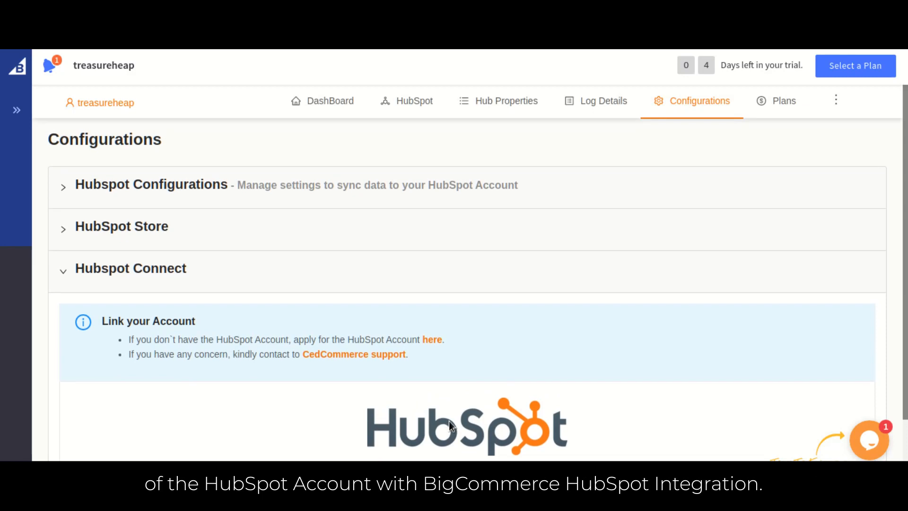
pyautogui.click(428, 284)
pyautogui.click(326, 113)
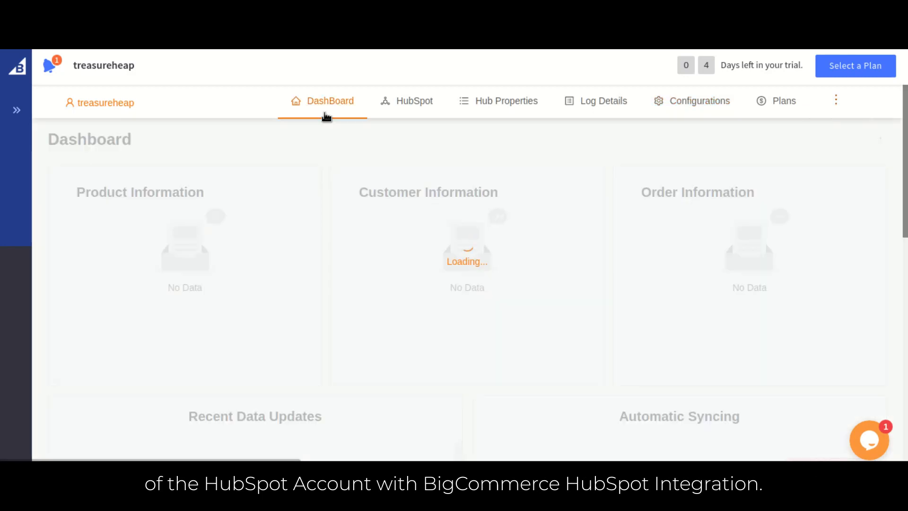